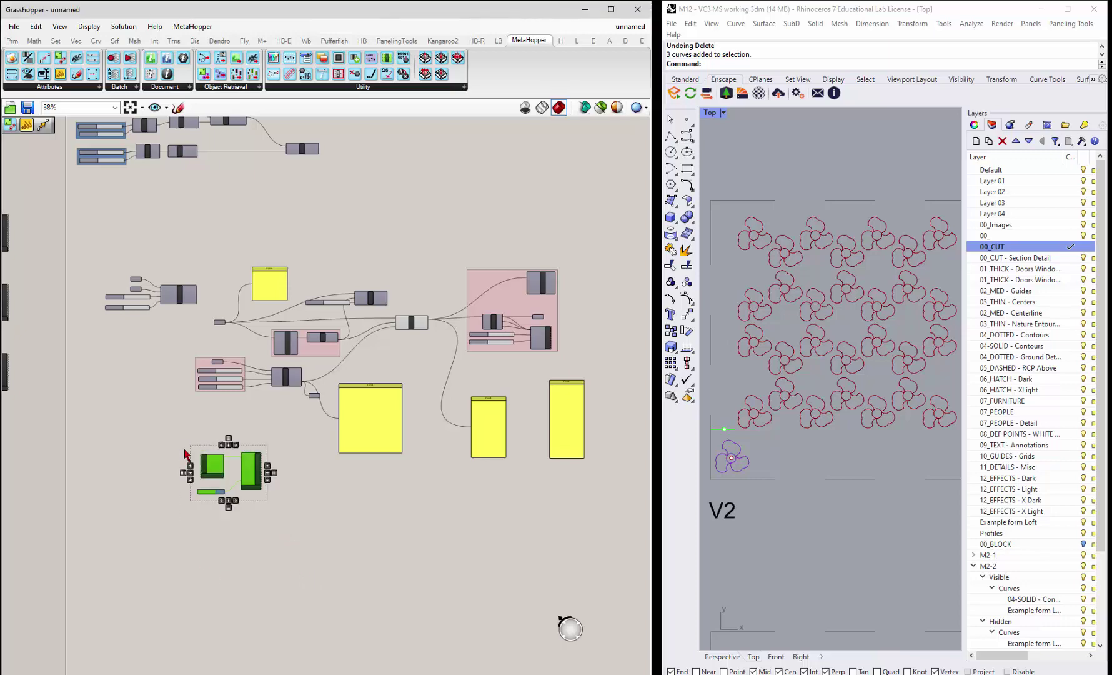
Step: Delete the leftover group of green components and zoom the canvas in
key(Delete)
scroll(275, 328, up, 3)
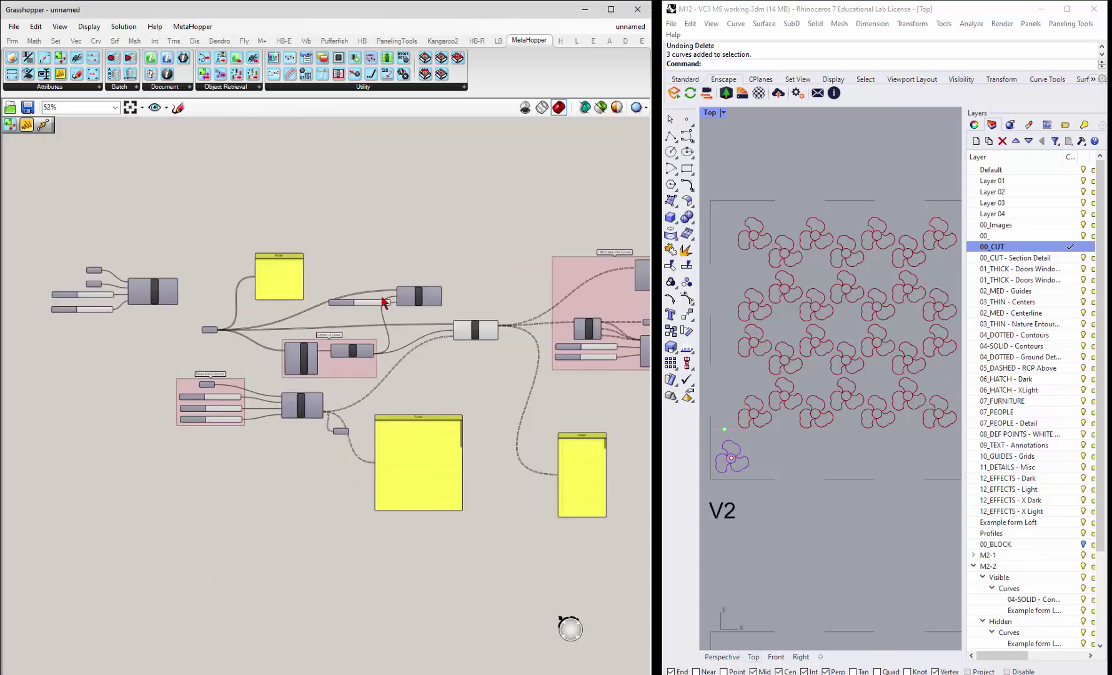
scroll(409, 330, up, 2)
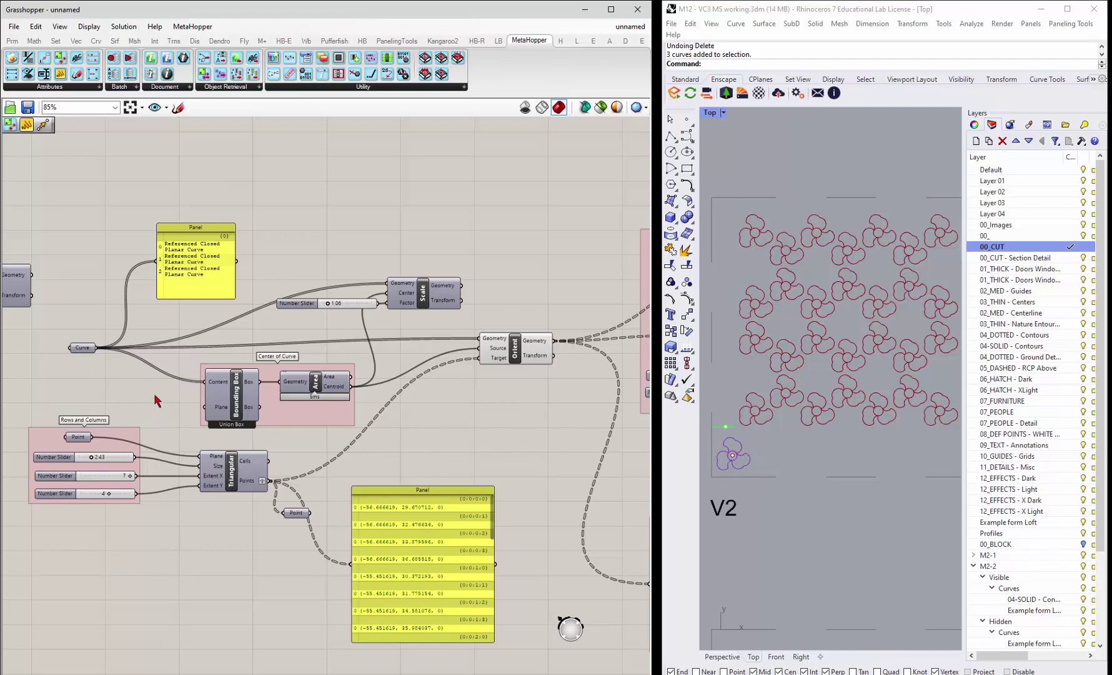
Step: Check the Curve parameter that references the source flower curve
click(86, 351)
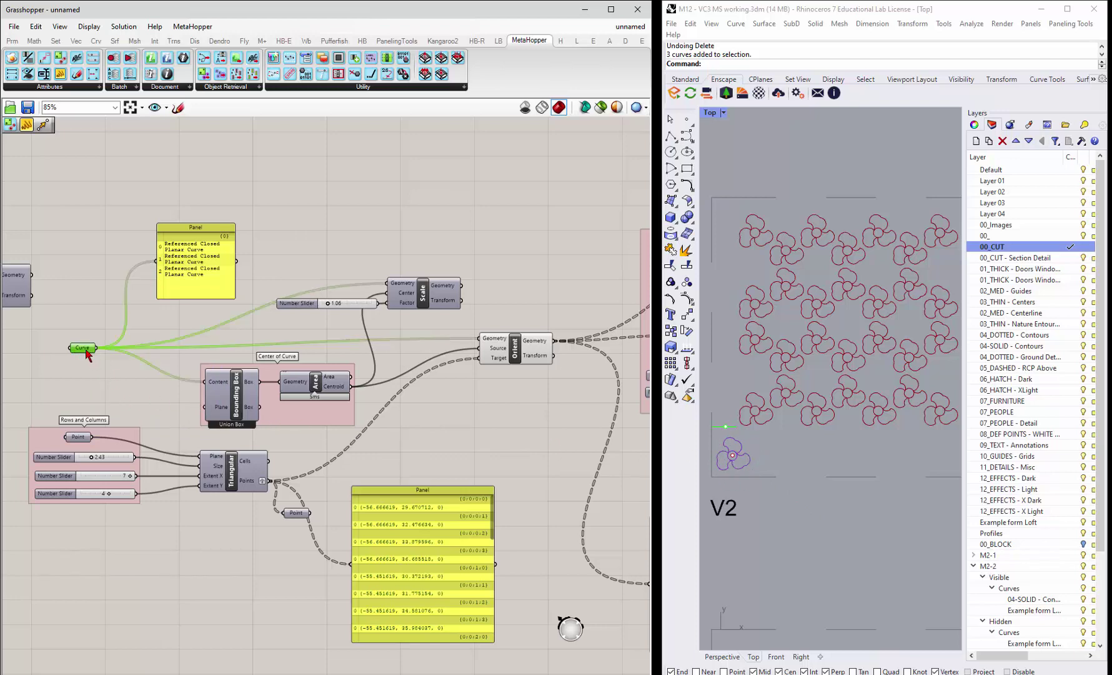
right_click(88, 354)
click(103, 374)
click(69, 396)
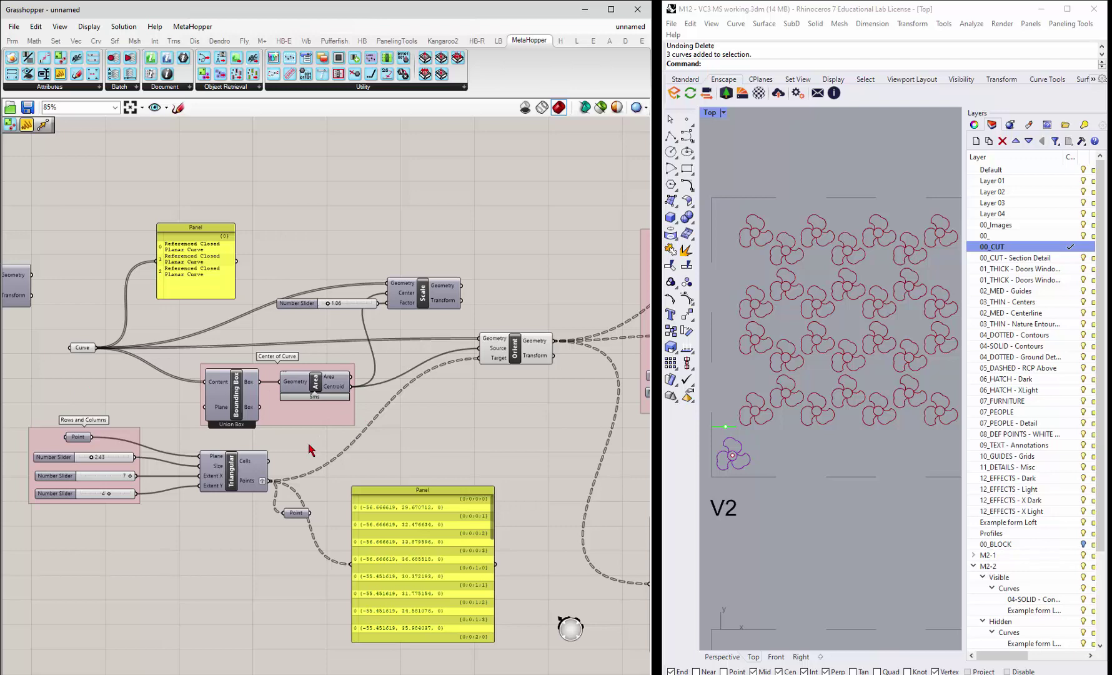
Step: Turn on Preview for the Triangular grid component
click(232, 472)
right_click(232, 472)
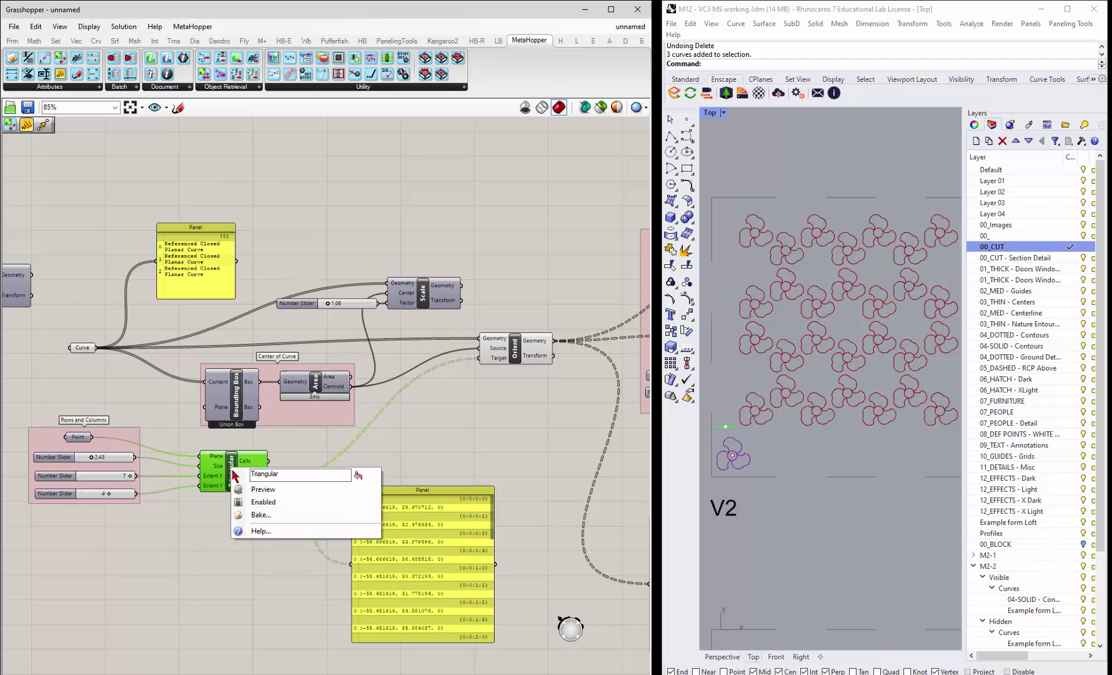
click(256, 489)
click(244, 549)
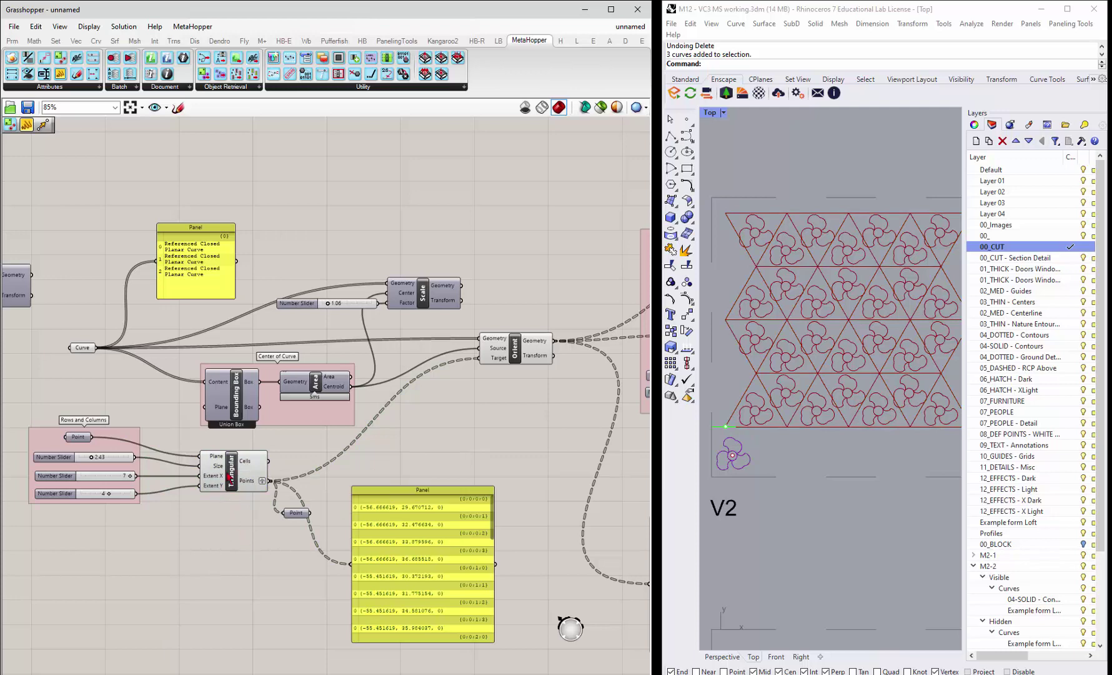
Step: Turn on Preview for the Point parameter to show the grid centre points
click(237, 472)
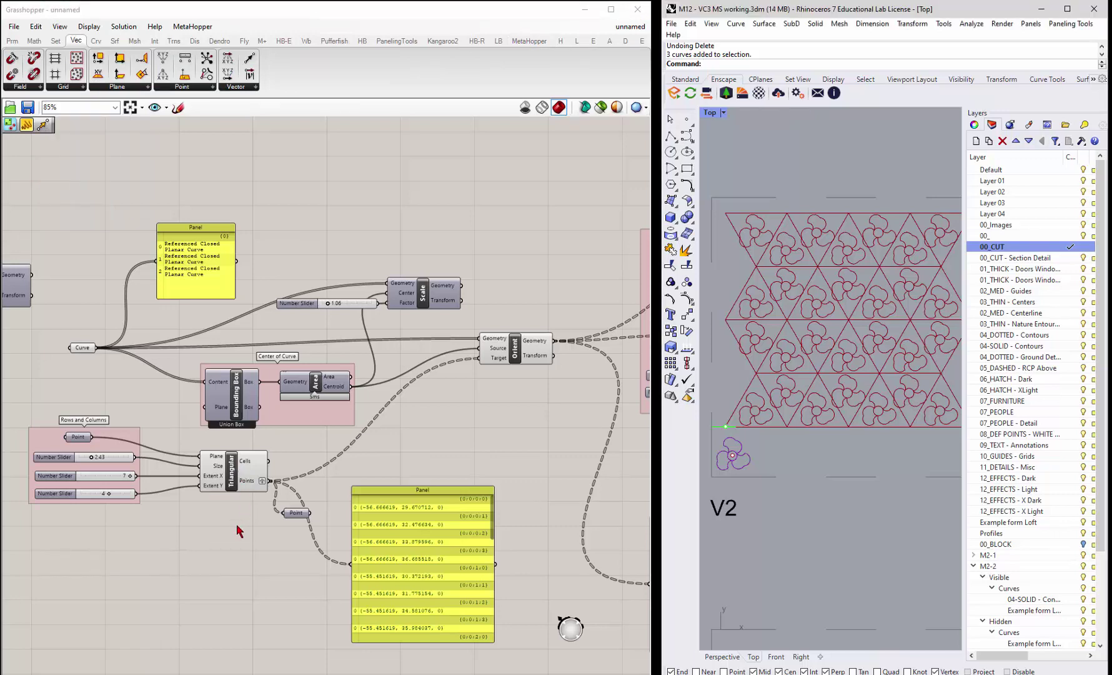
click(238, 526)
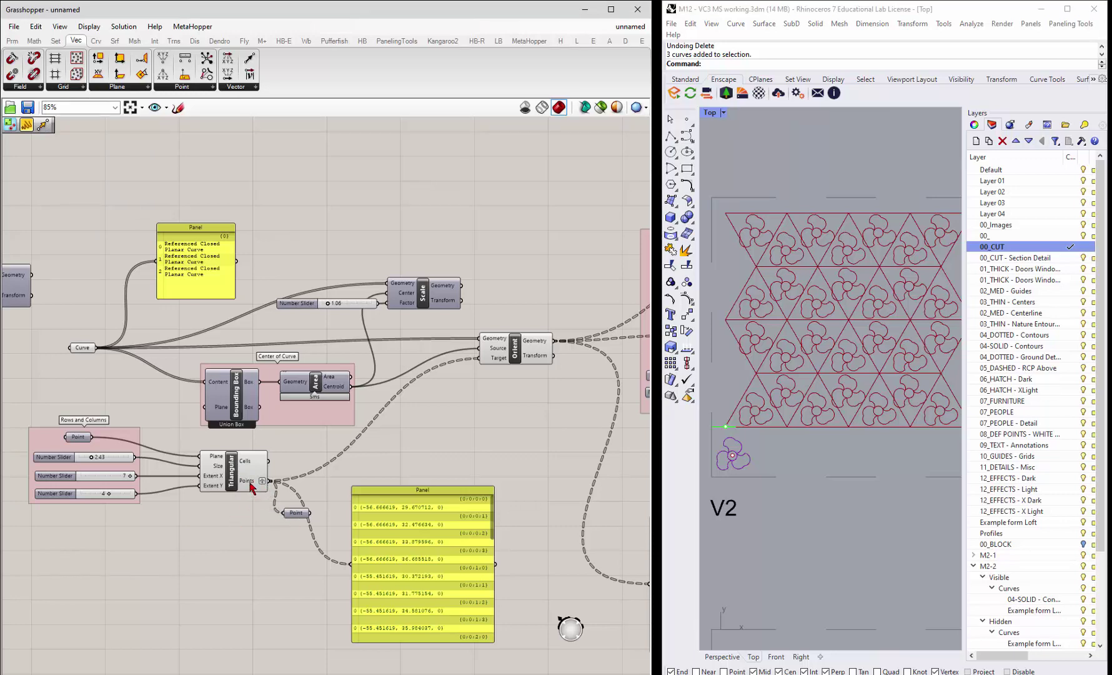
right_click(296, 512)
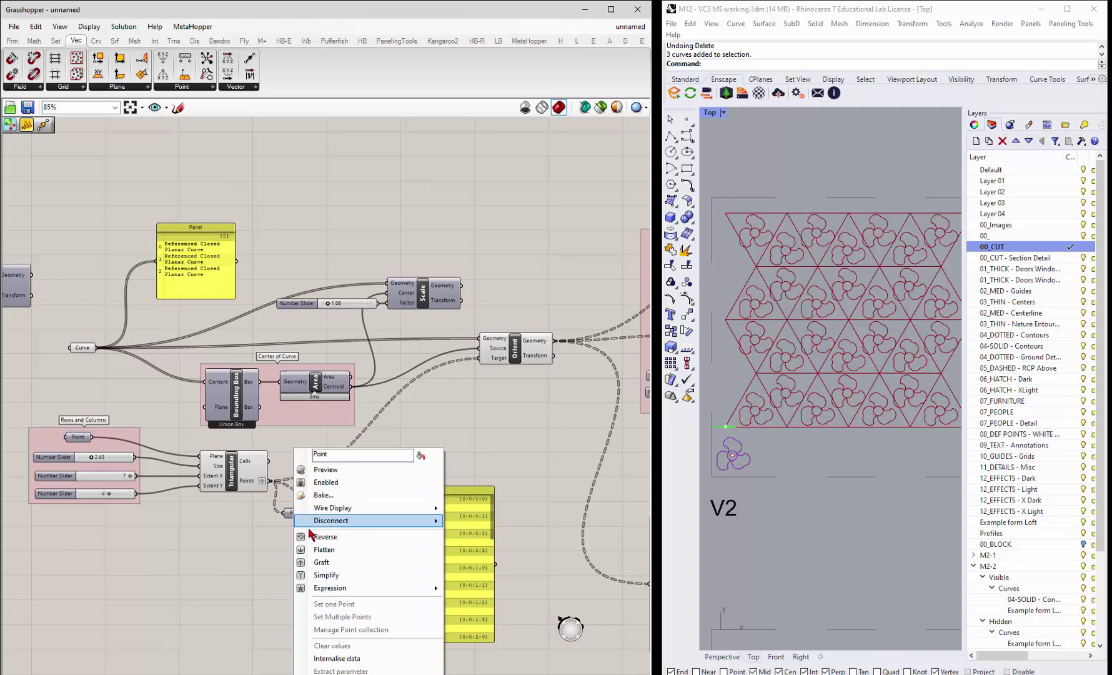
click(329, 471)
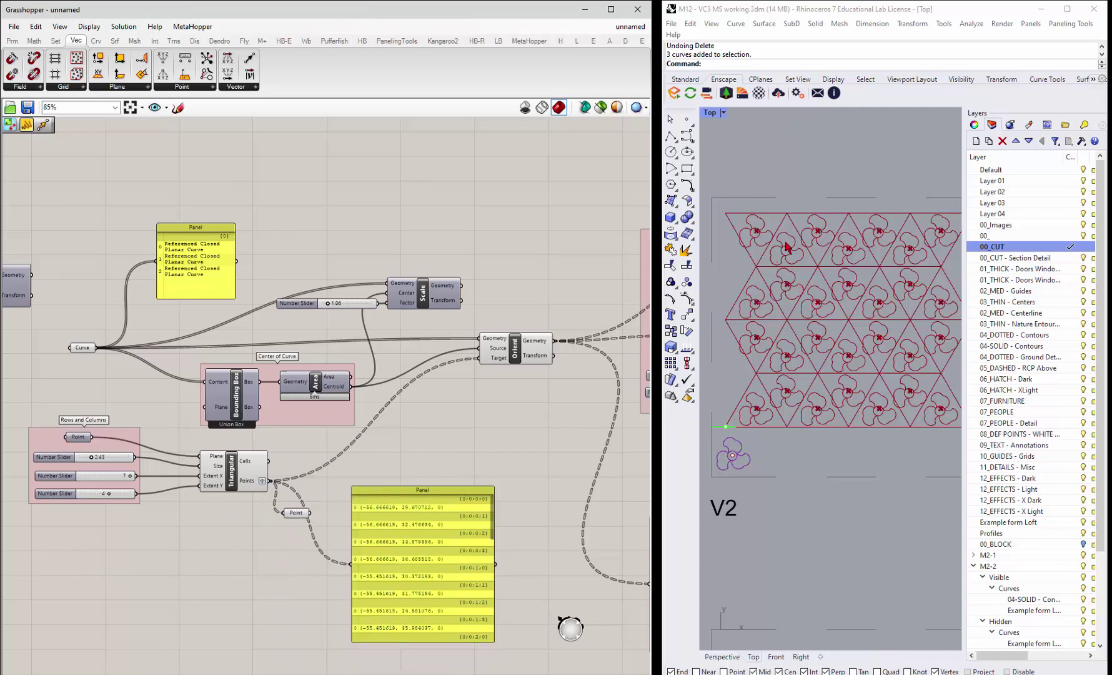
Step: Turn on Preview for the Bounding Box of the source flower curve
click(82, 349)
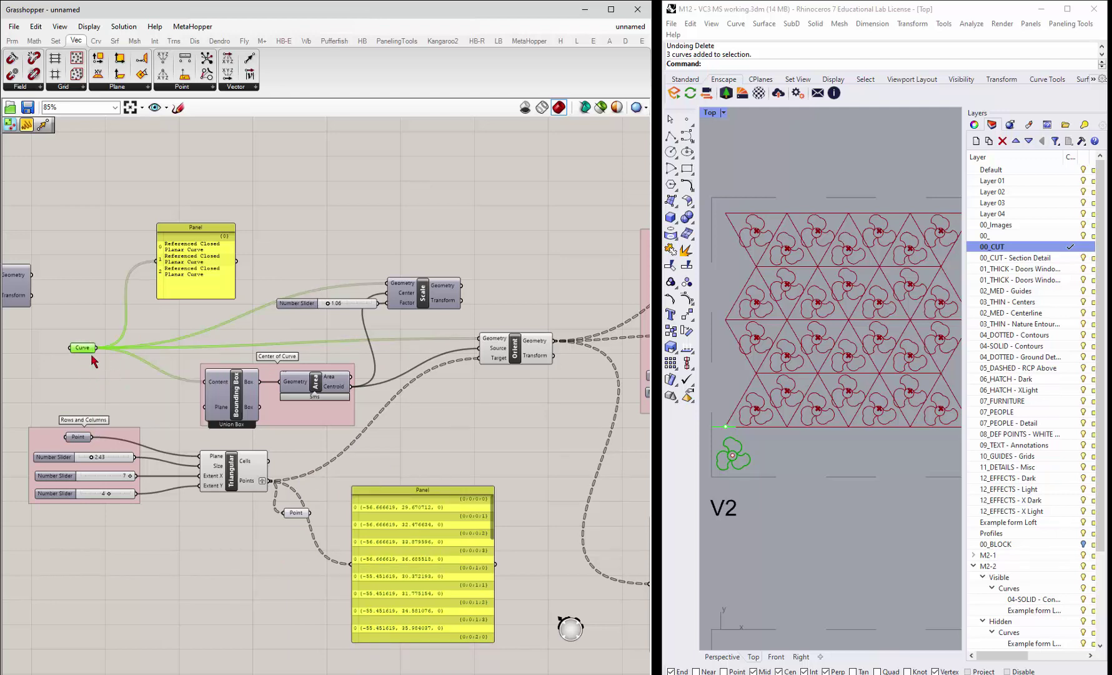
click(251, 397)
right_click(229, 381)
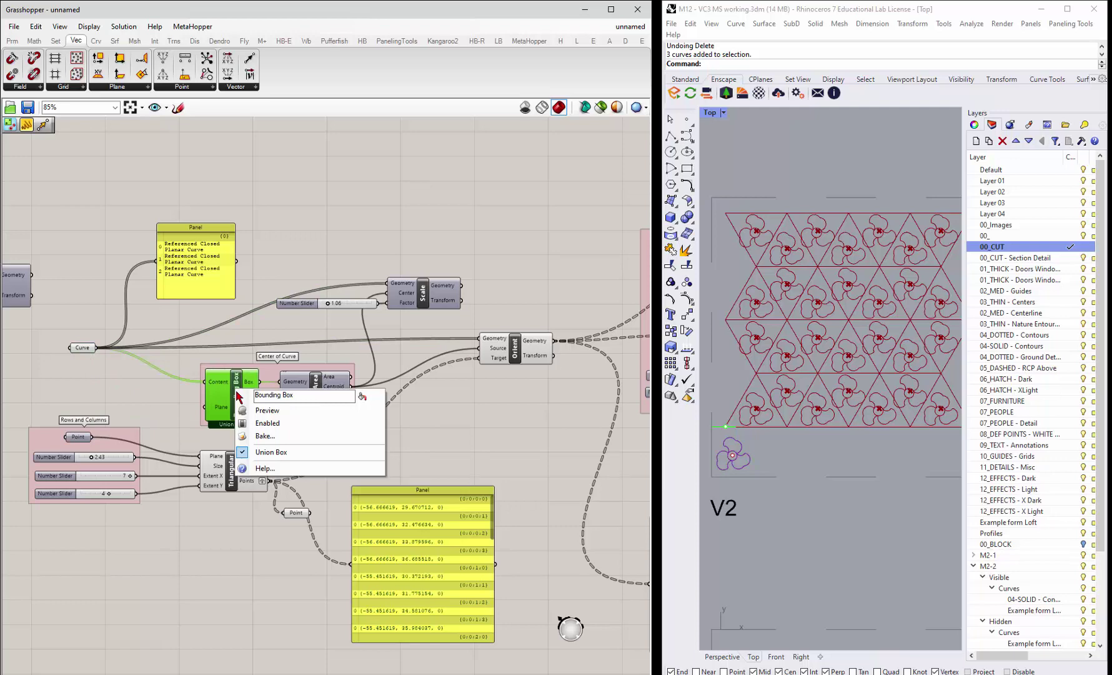
click(256, 405)
click(440, 410)
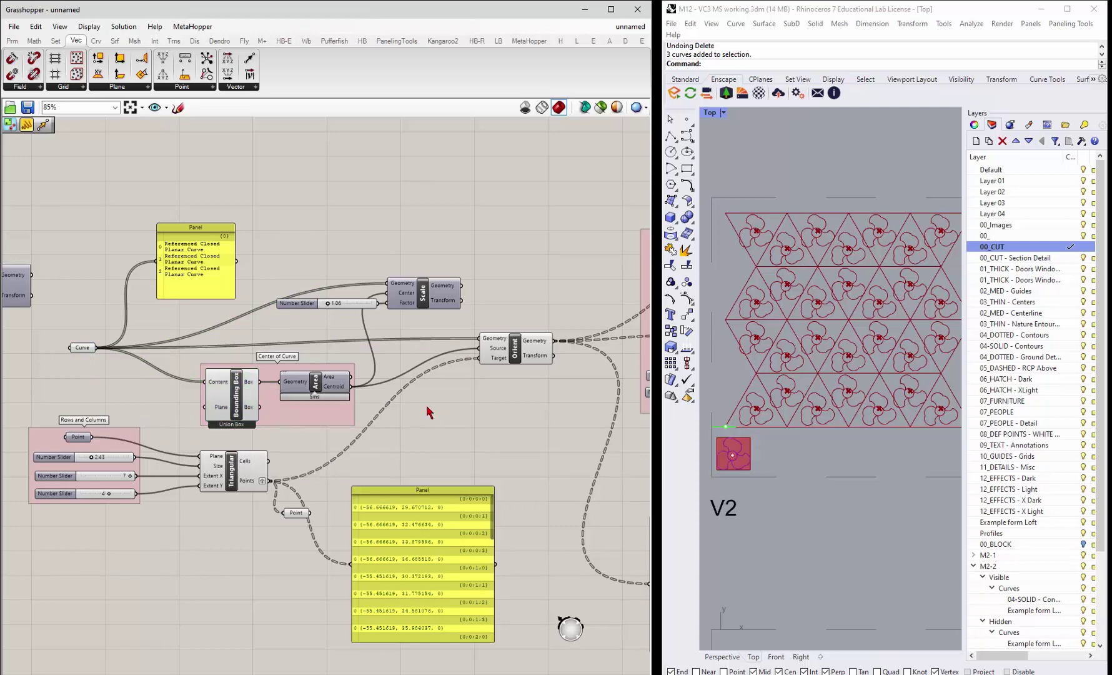
Step: Turn on Preview for the Area component to show the flower's centroid
click(320, 387)
right_click(322, 388)
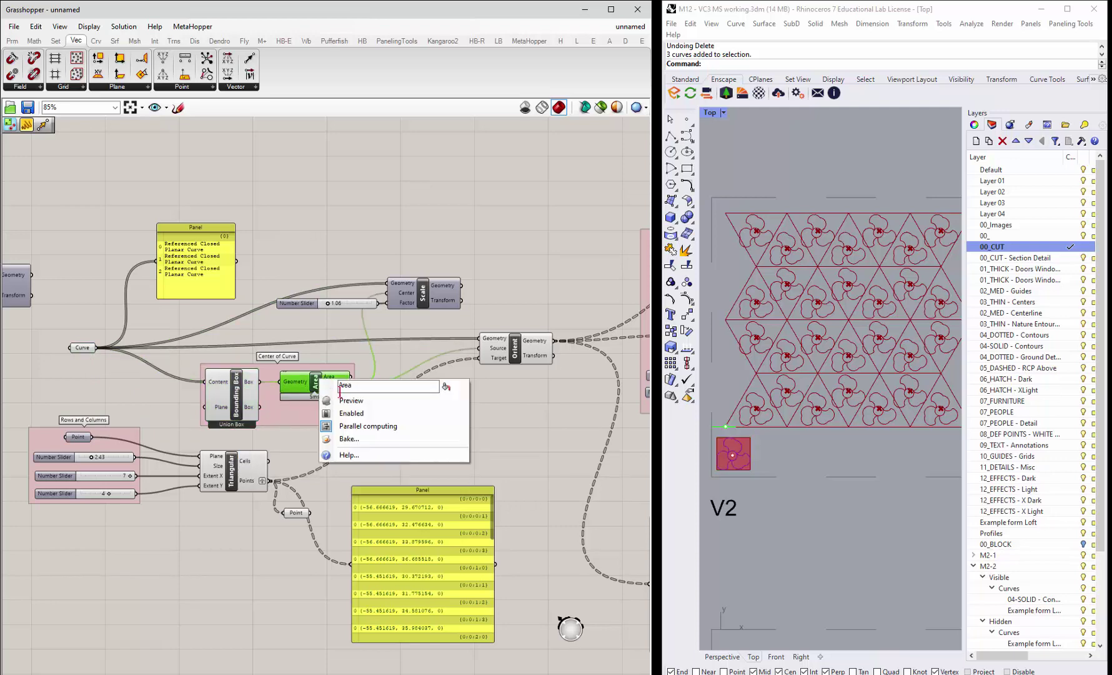
click(351, 401)
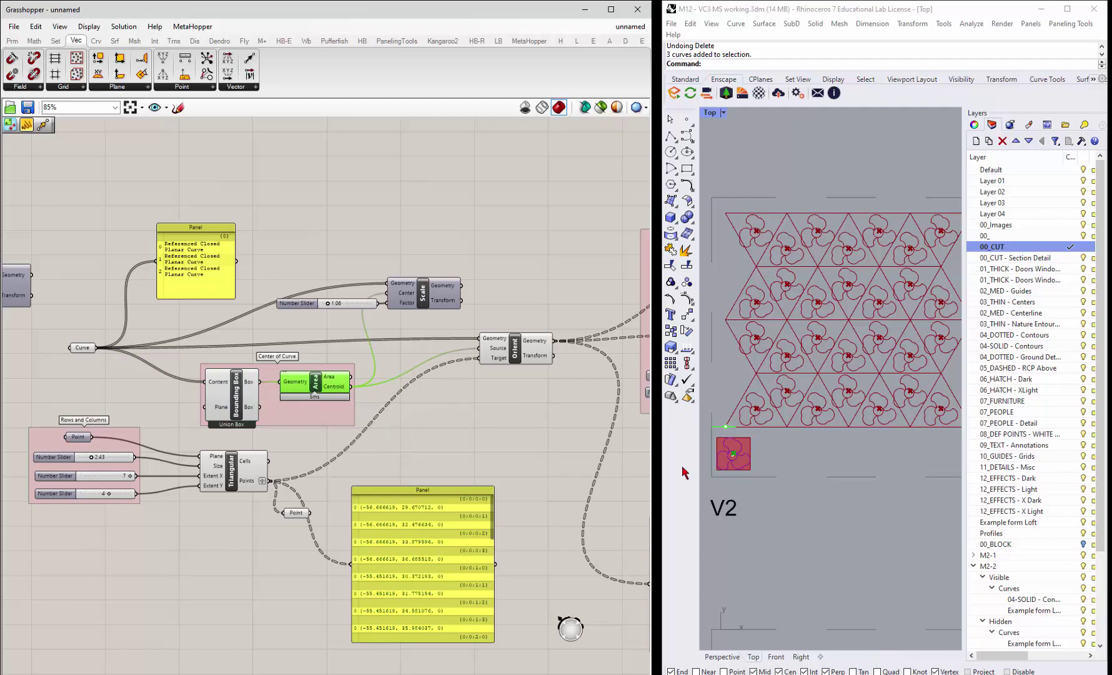
scroll(752, 461, up, 5)
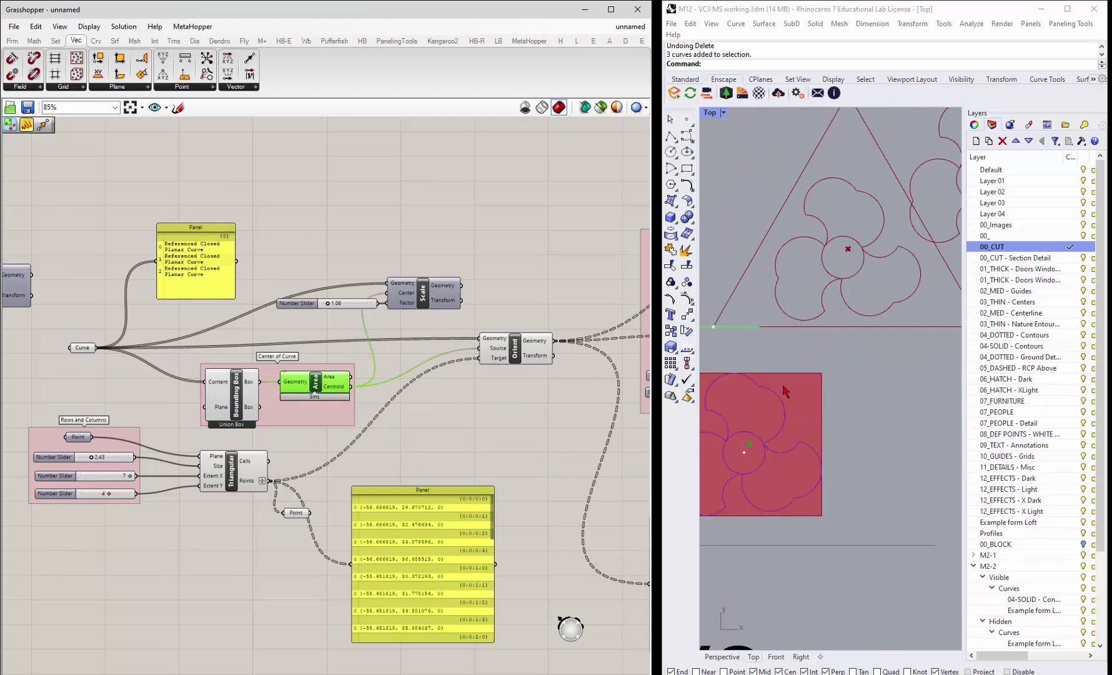
click(414, 427)
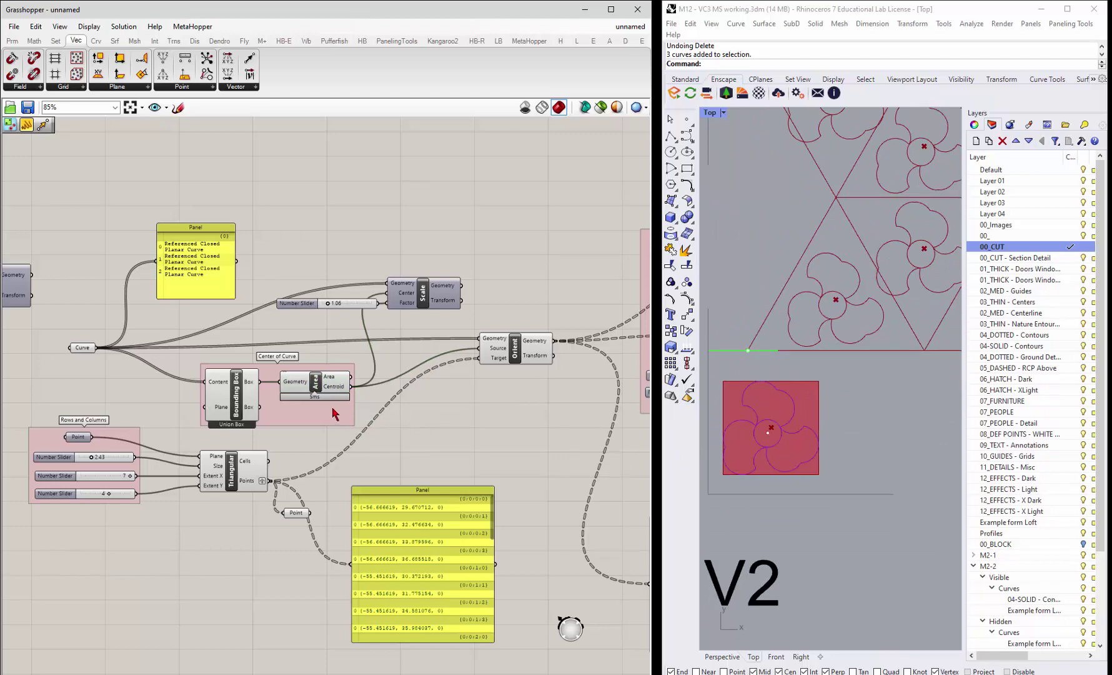
scroll(328, 410, down, 2)
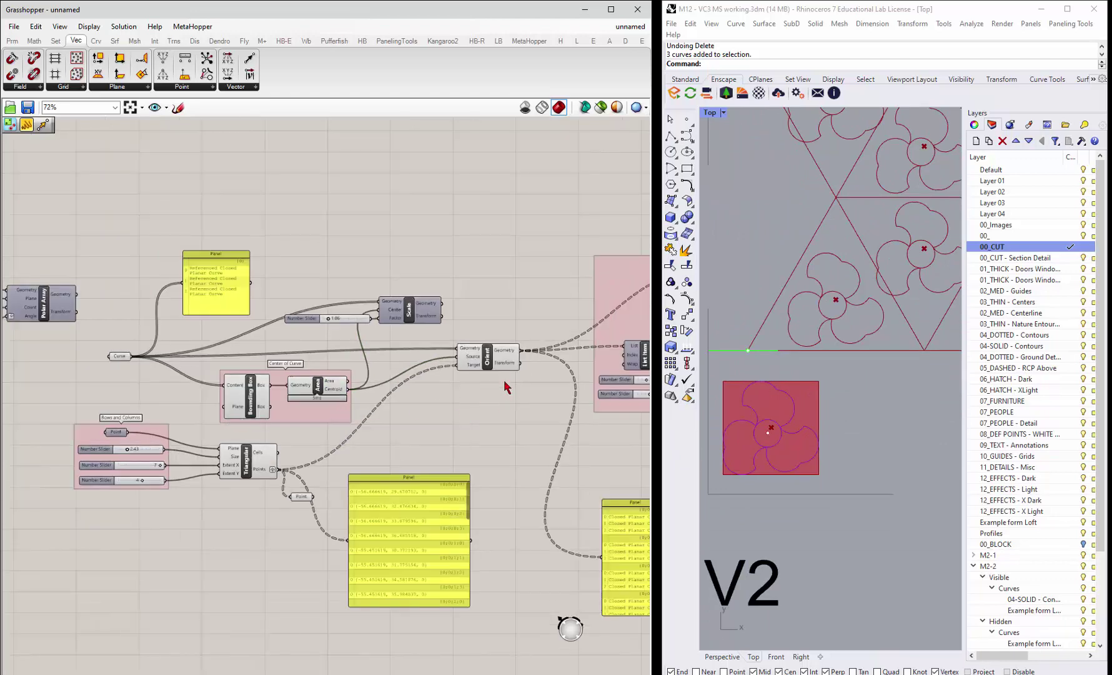
click(491, 368)
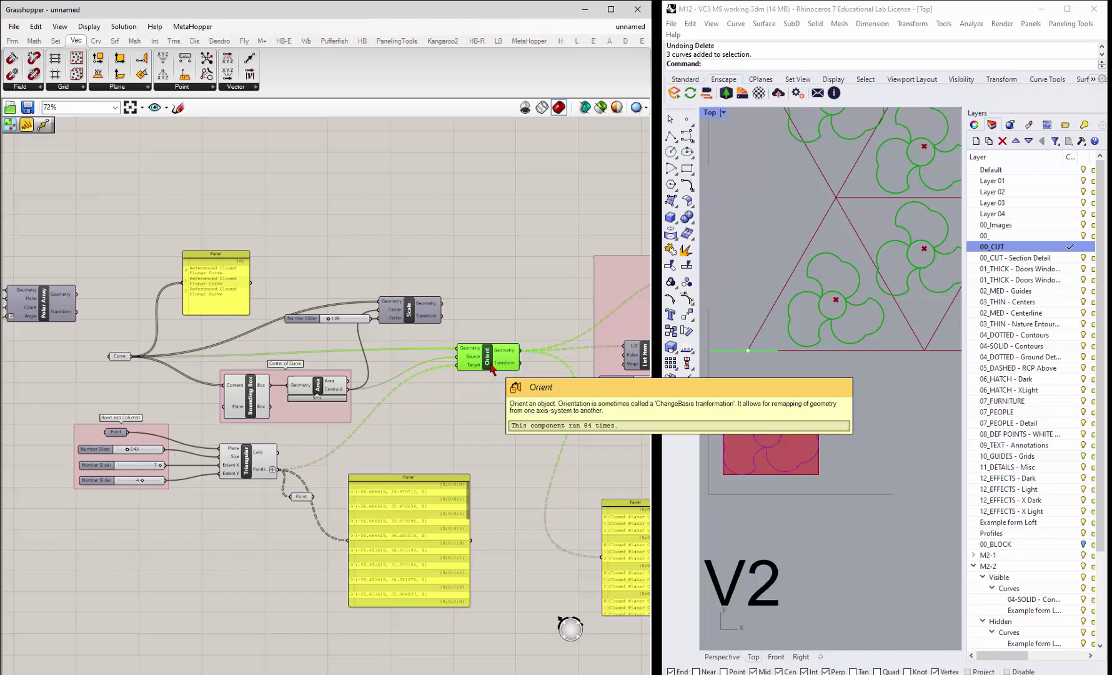
click(297, 476)
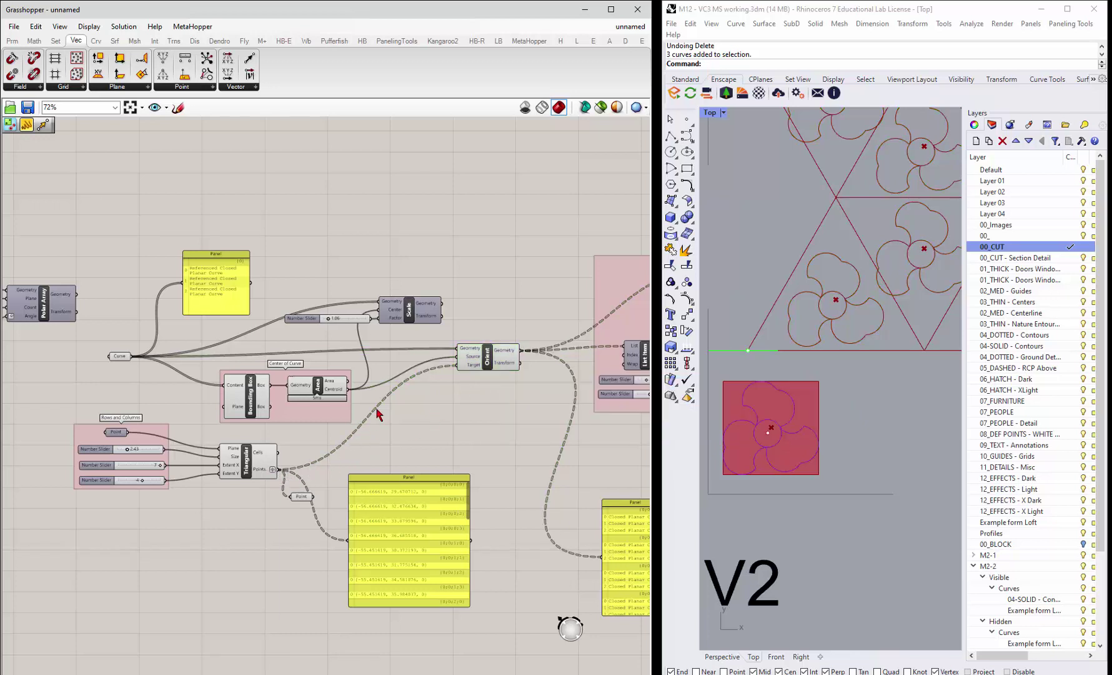
scroll(704, 345, down, 3)
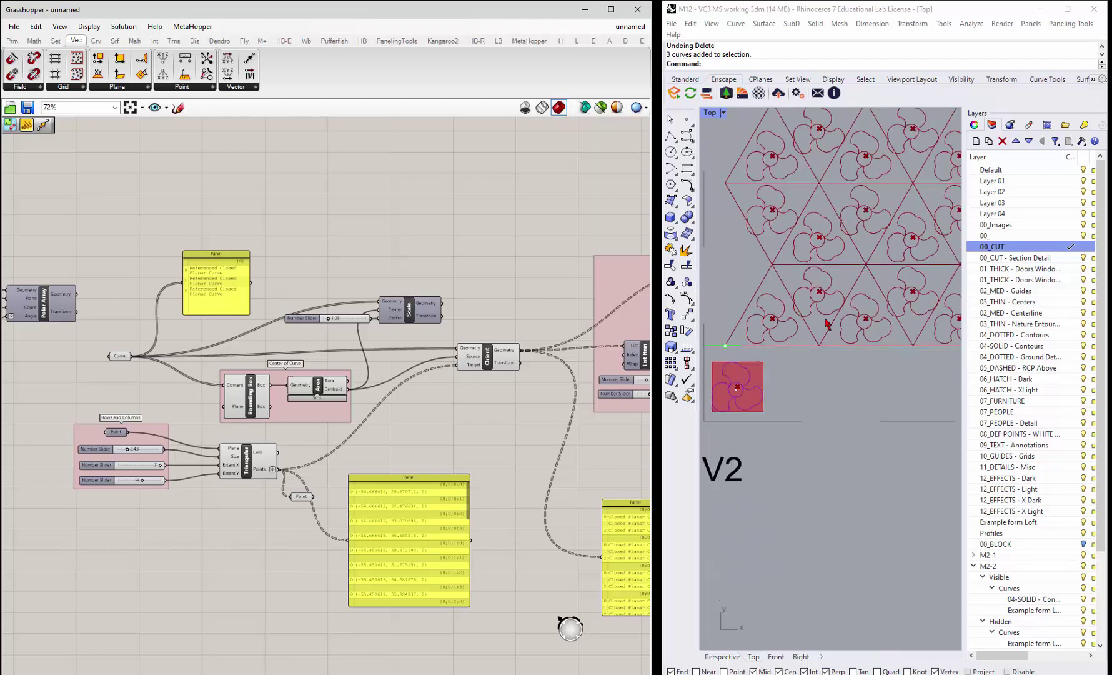
scroll(361, 398, up, 1)
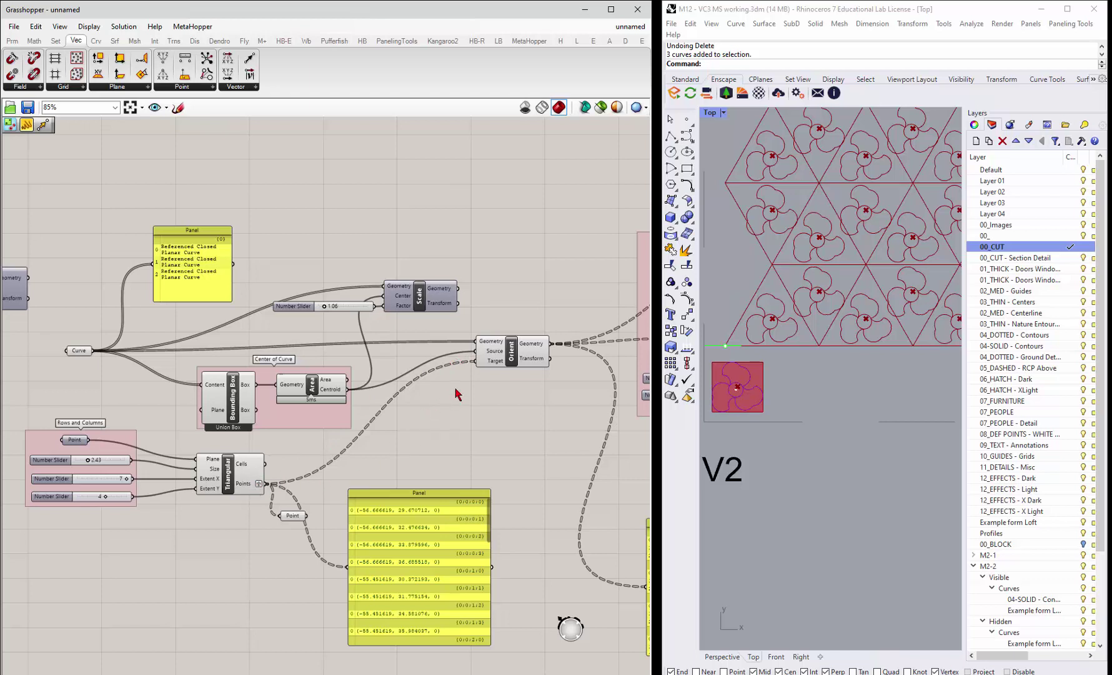
Step: Graft the triangular grid's Points output so a pinwheel is oriented onto each grid point
right_click(260, 483)
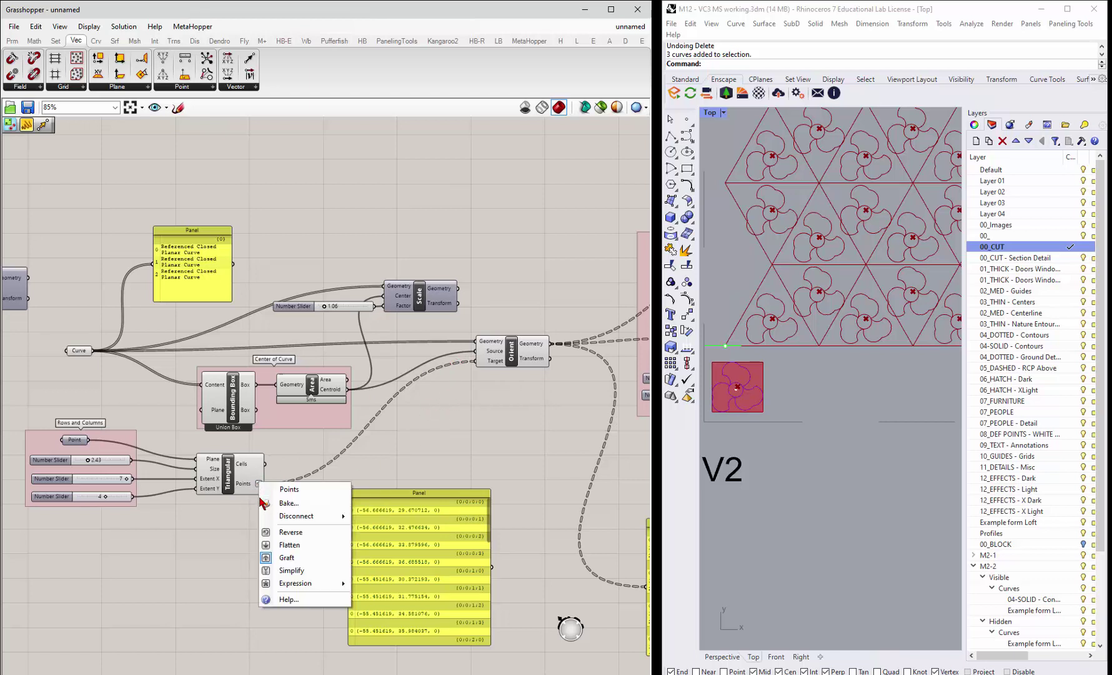
click(284, 561)
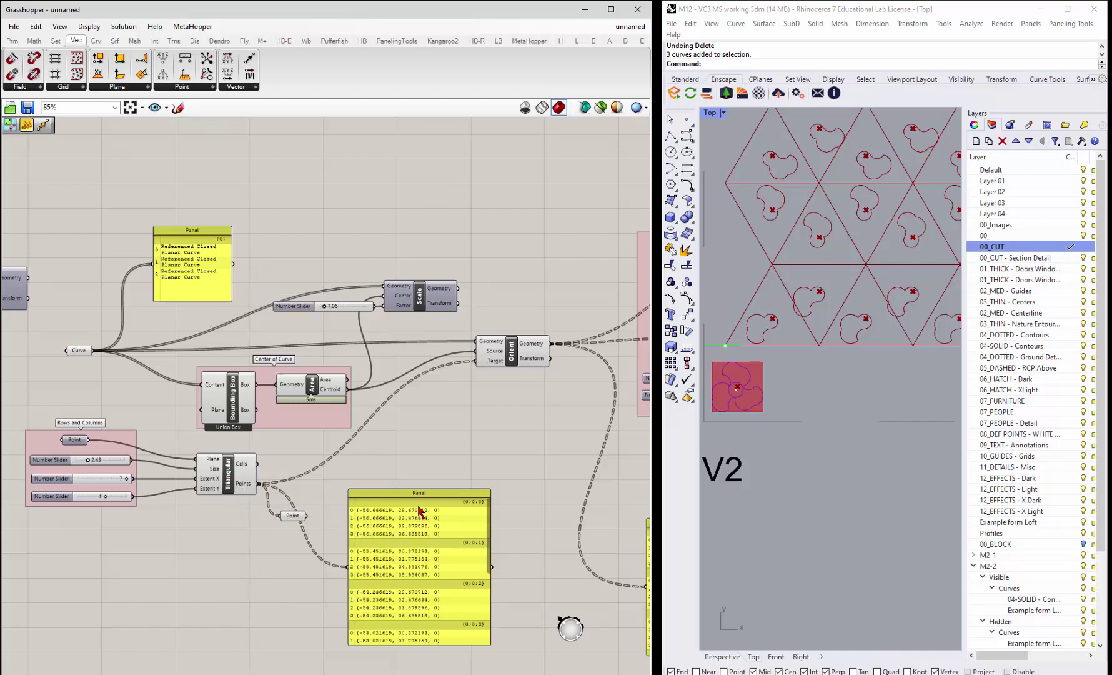
right_click(247, 490)
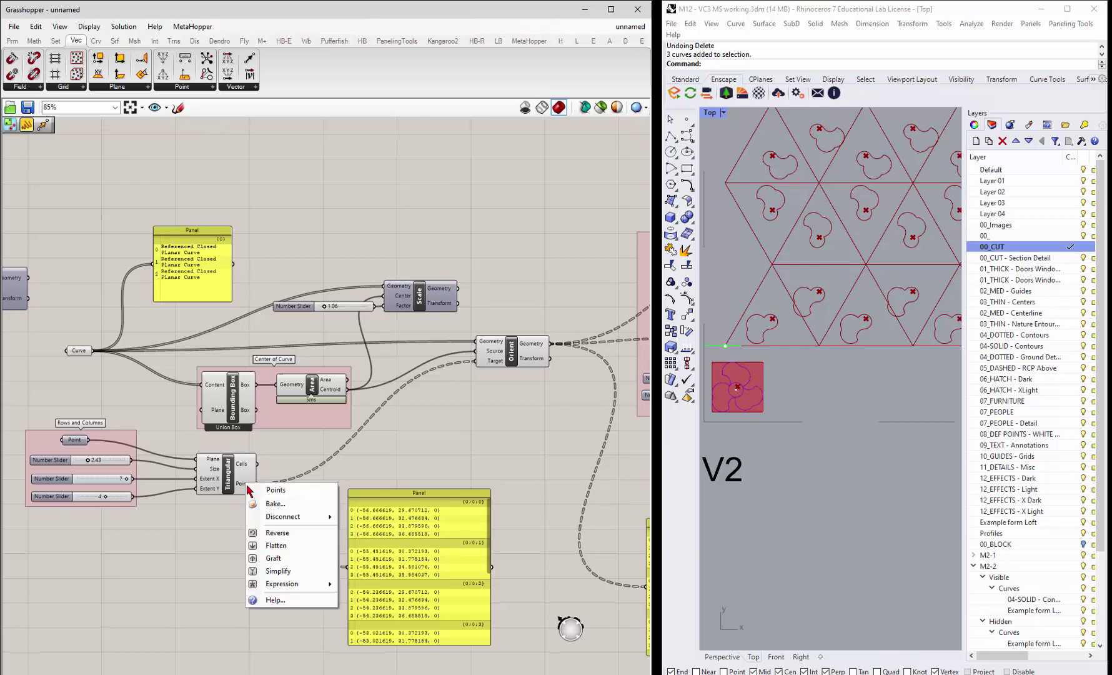
click(268, 558)
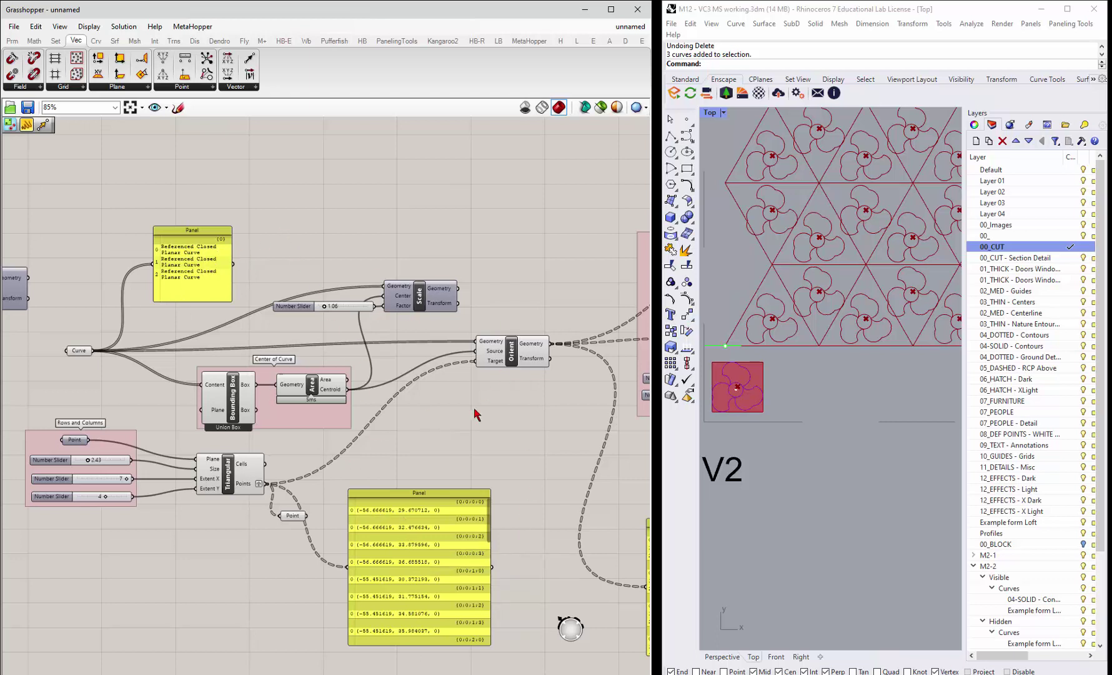
scroll(805, 307, down, 3)
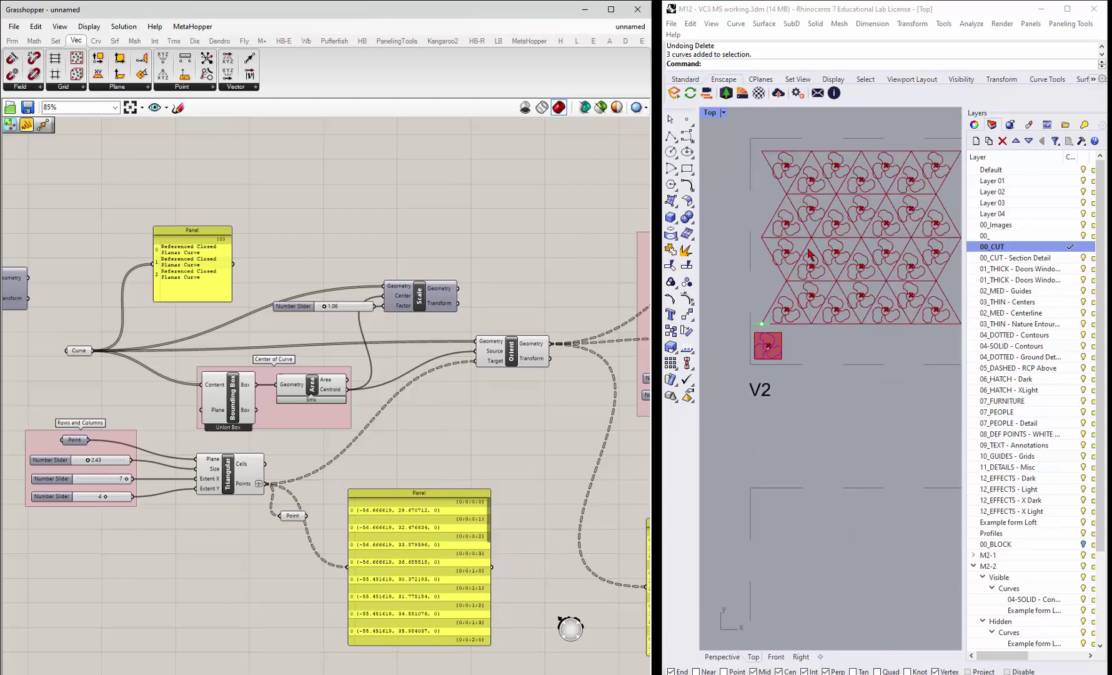
scroll(809, 253, down, 2)
scroll(850, 240, up, 4)
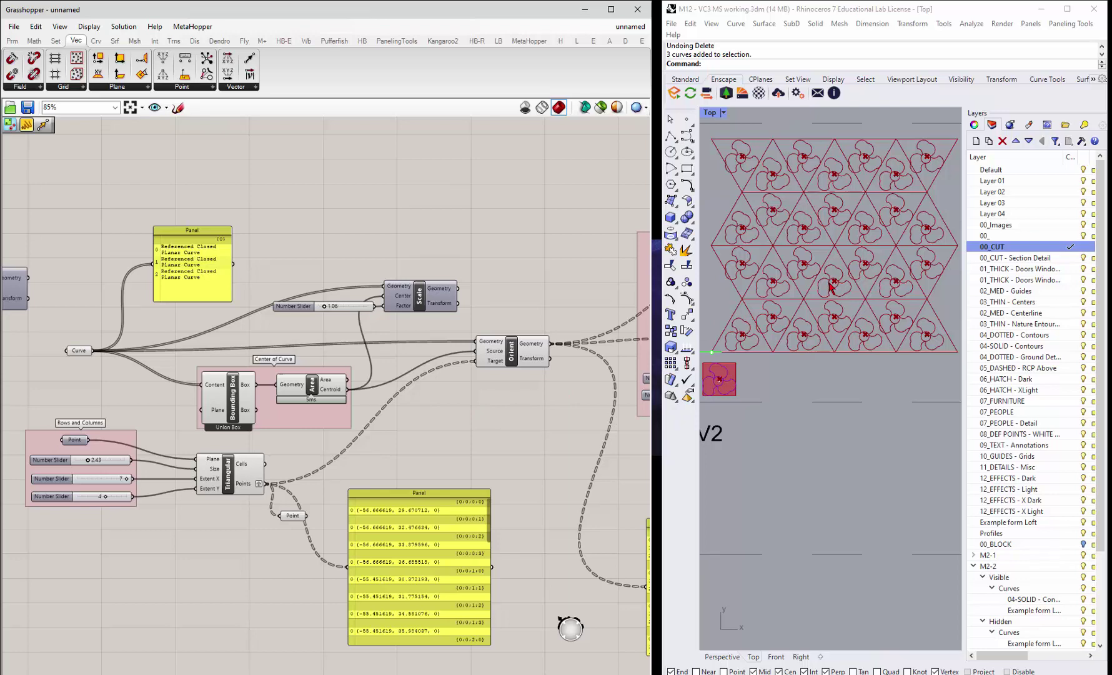
Step: Connect Scale's Geometry output to Orient's Geometry input
scroll(362, 323, down, 2)
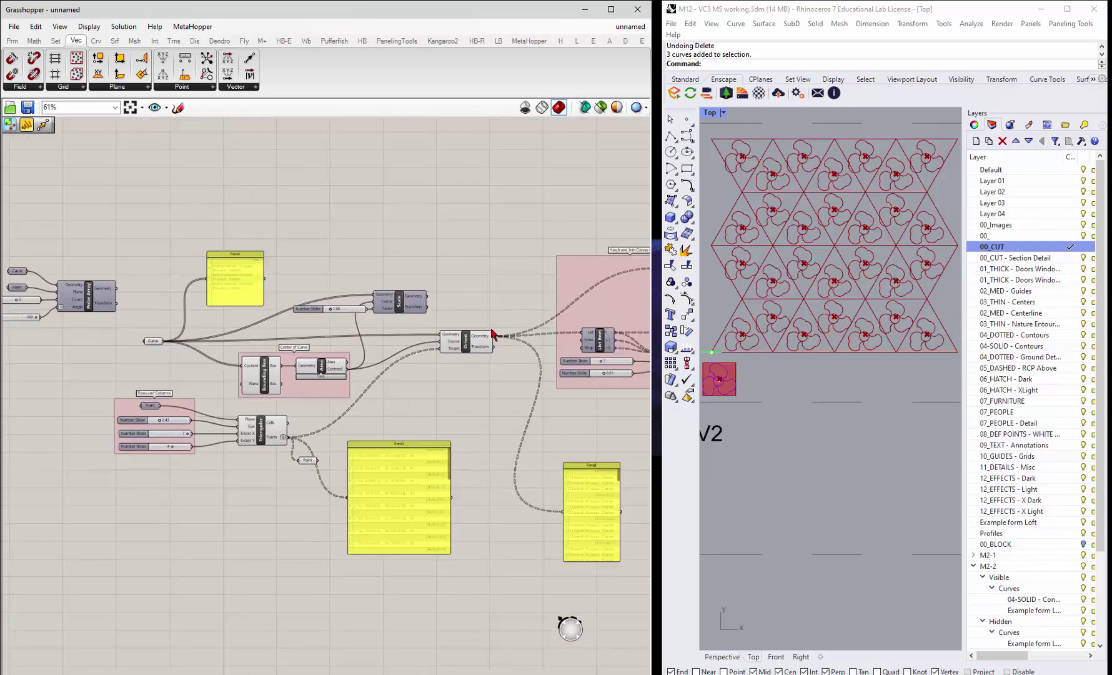
scroll(494, 337, up, 2)
scroll(387, 340, down, 3)
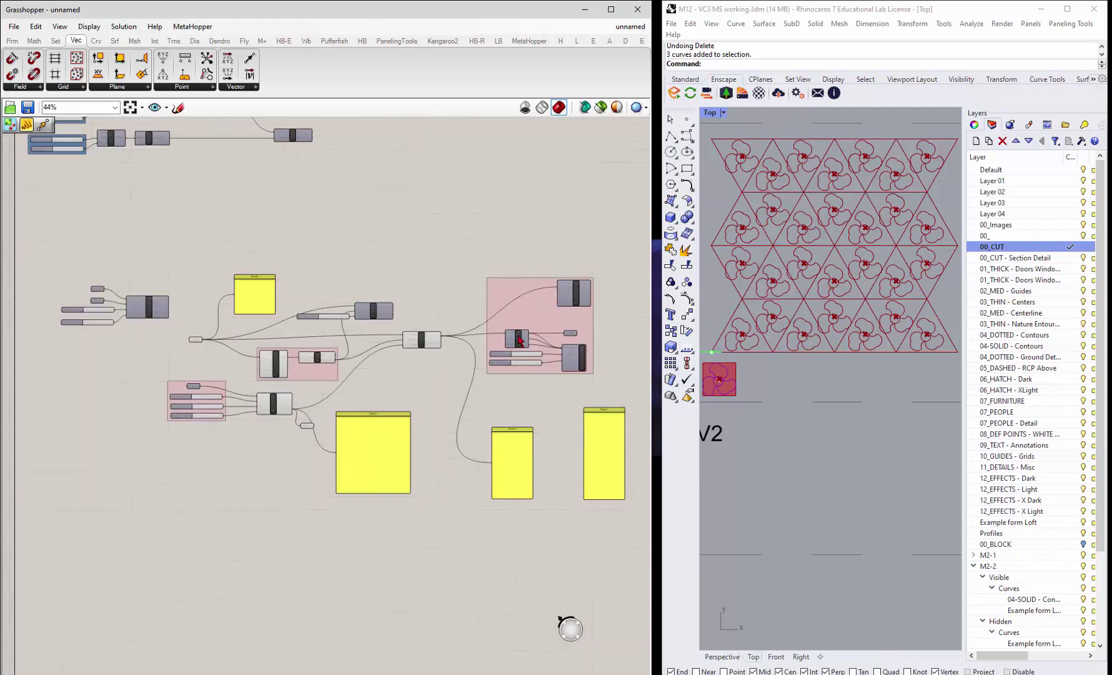
scroll(571, 332, up, 3)
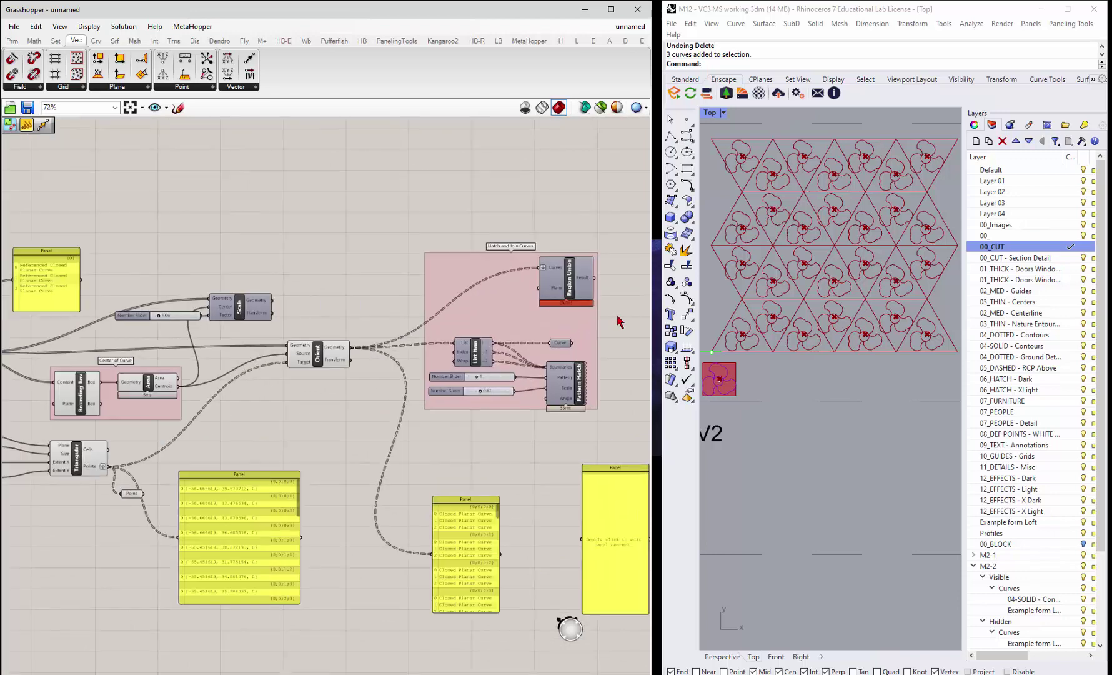
scroll(593, 325, down, 1)
scroll(288, 324, up, 1)
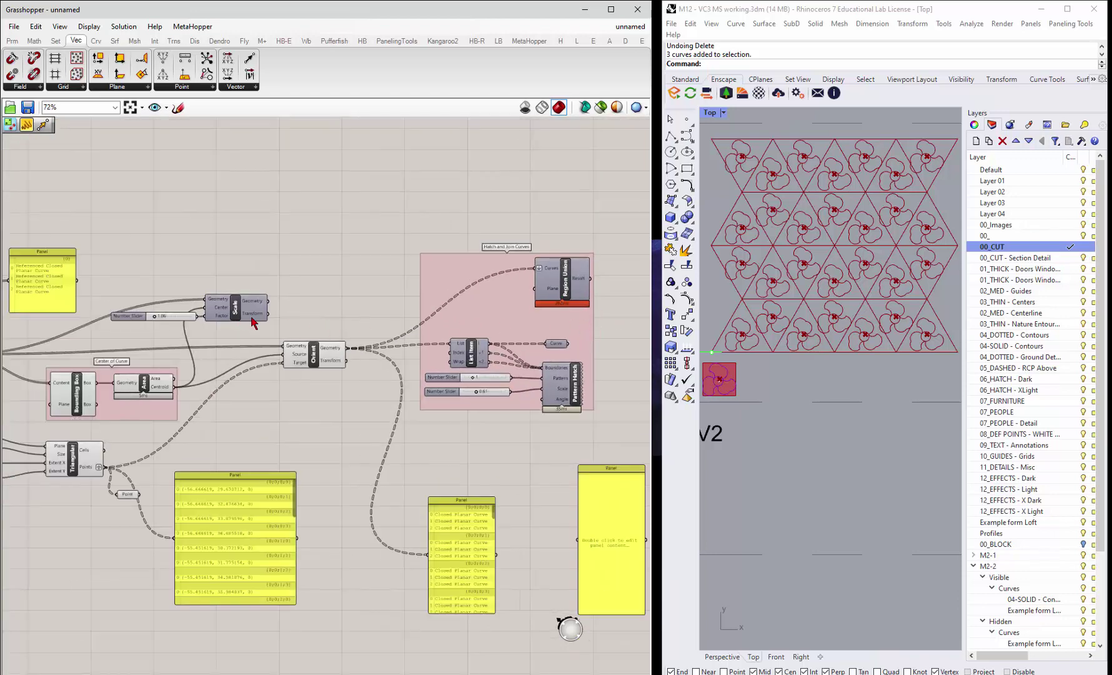
scroll(253, 321, up, 2)
scroll(253, 322, up, 2)
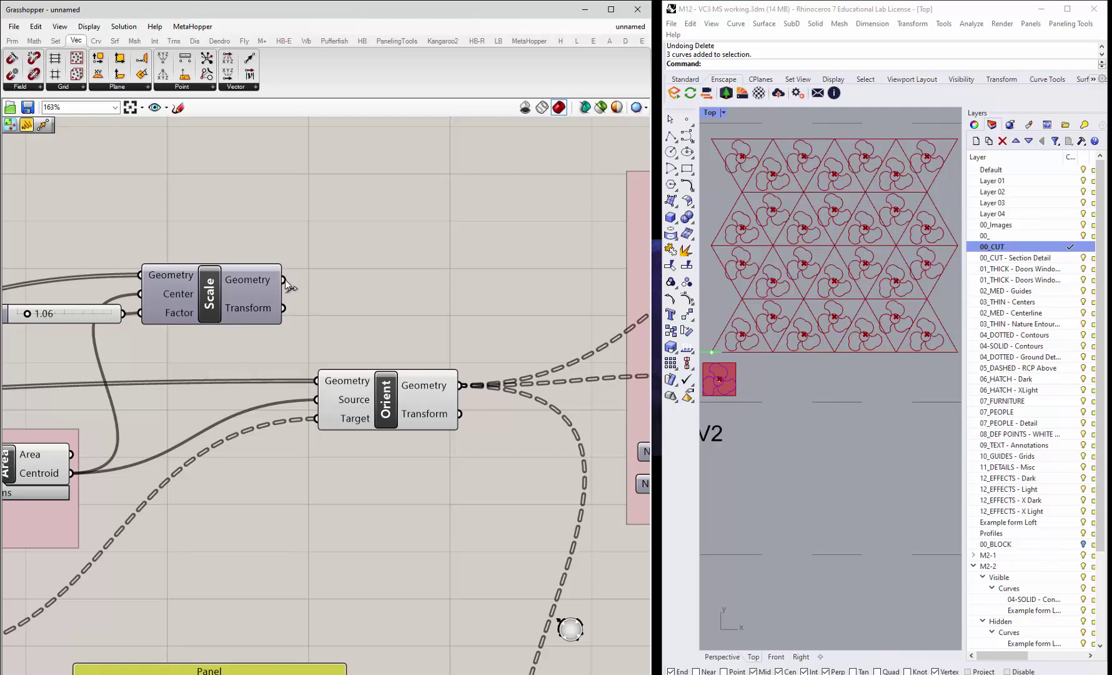
scroll(378, 313, down, 5)
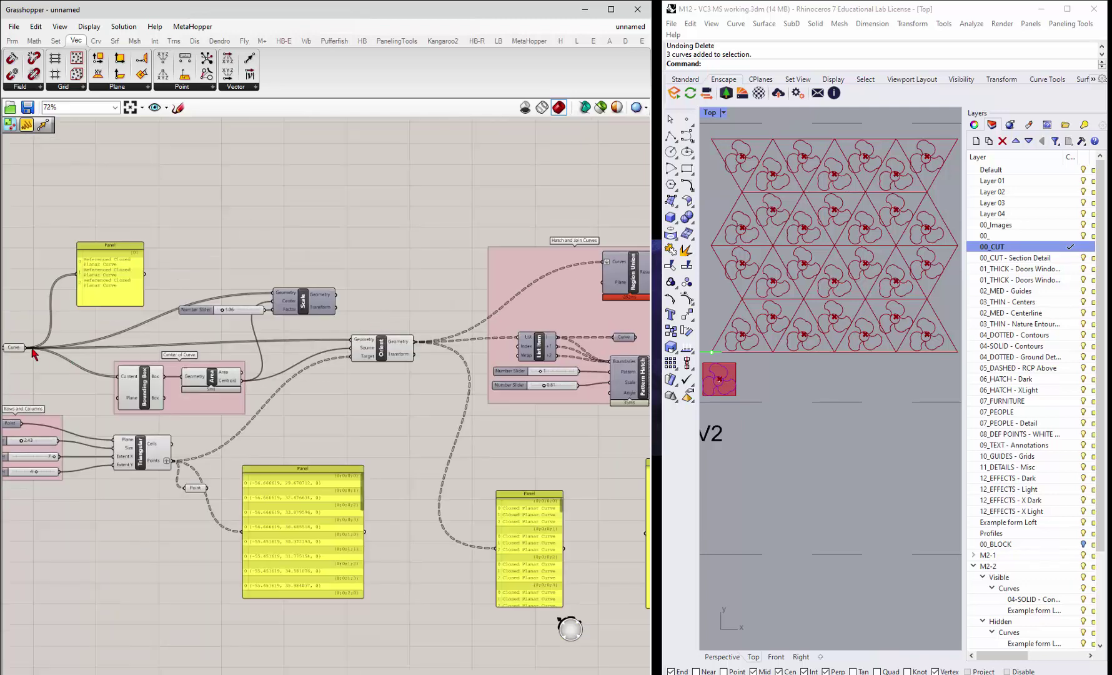
scroll(328, 300, up, 4)
drag(341, 297, 362, 382)
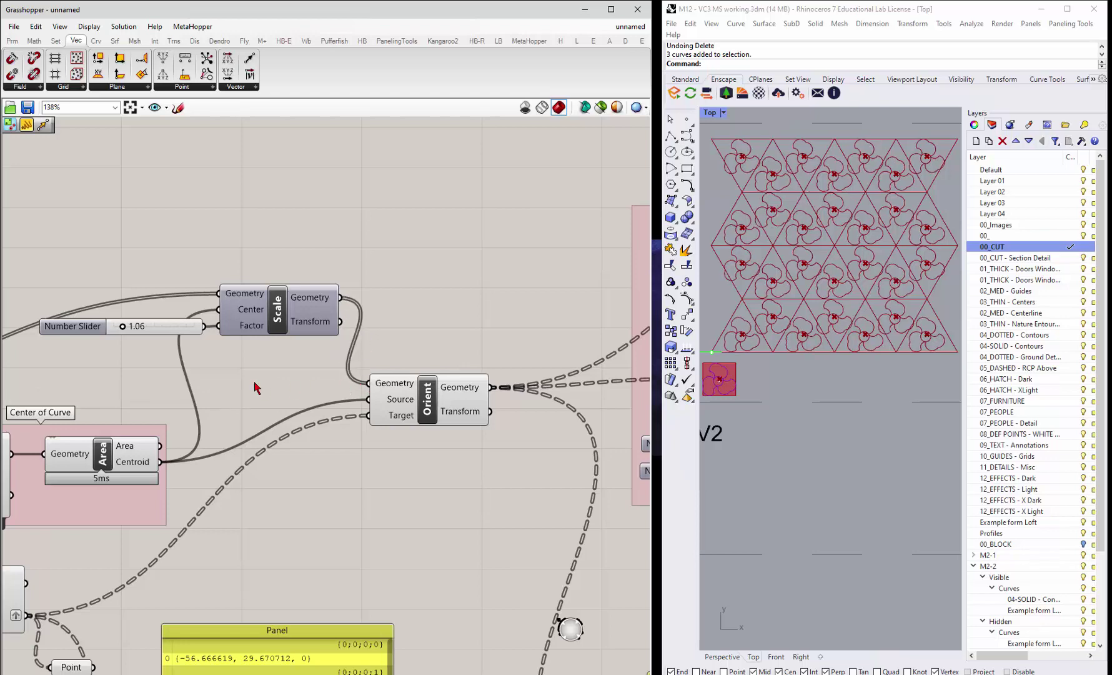
Step: Set the scale factor slider's maximum to 2 and the factor to 1.29
scroll(133, 333, up, 3)
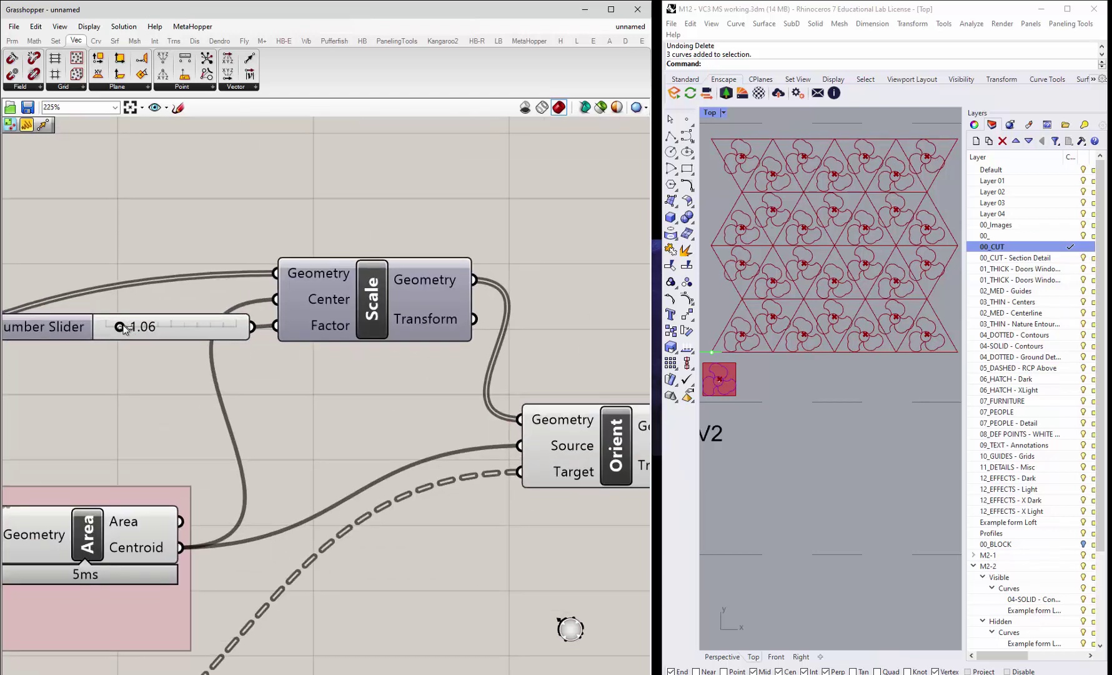
mouse_move(126, 329)
mouse_down()
mouse_move(139, 329)
mouse_move(128, 328)
mouse_up()
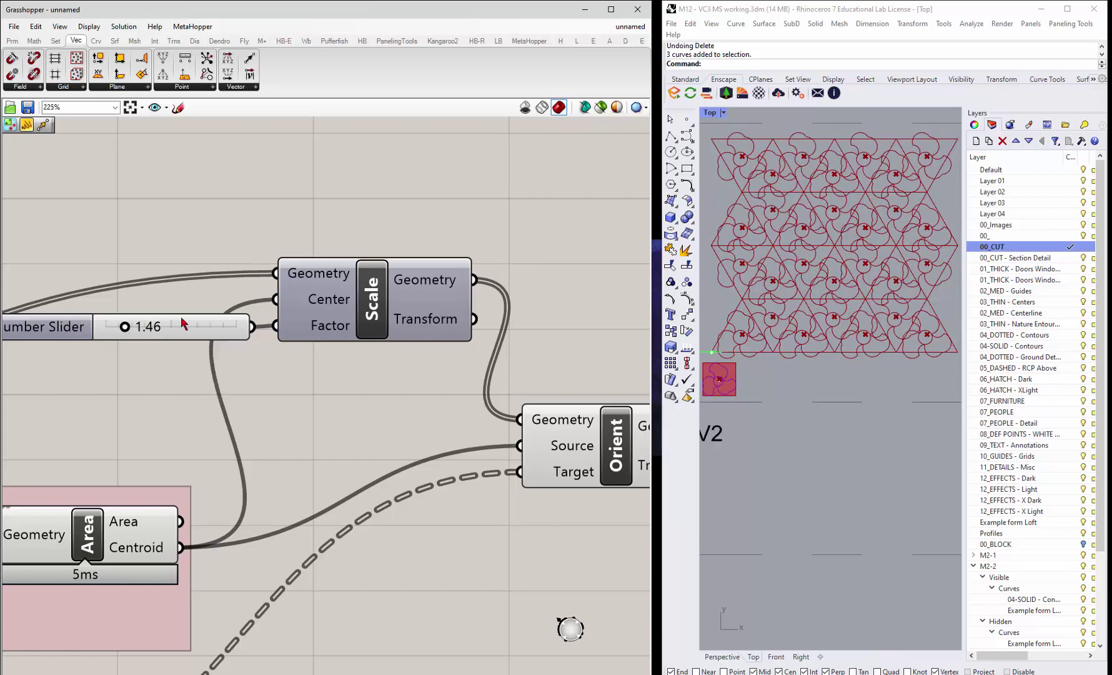
double_click(76, 335)
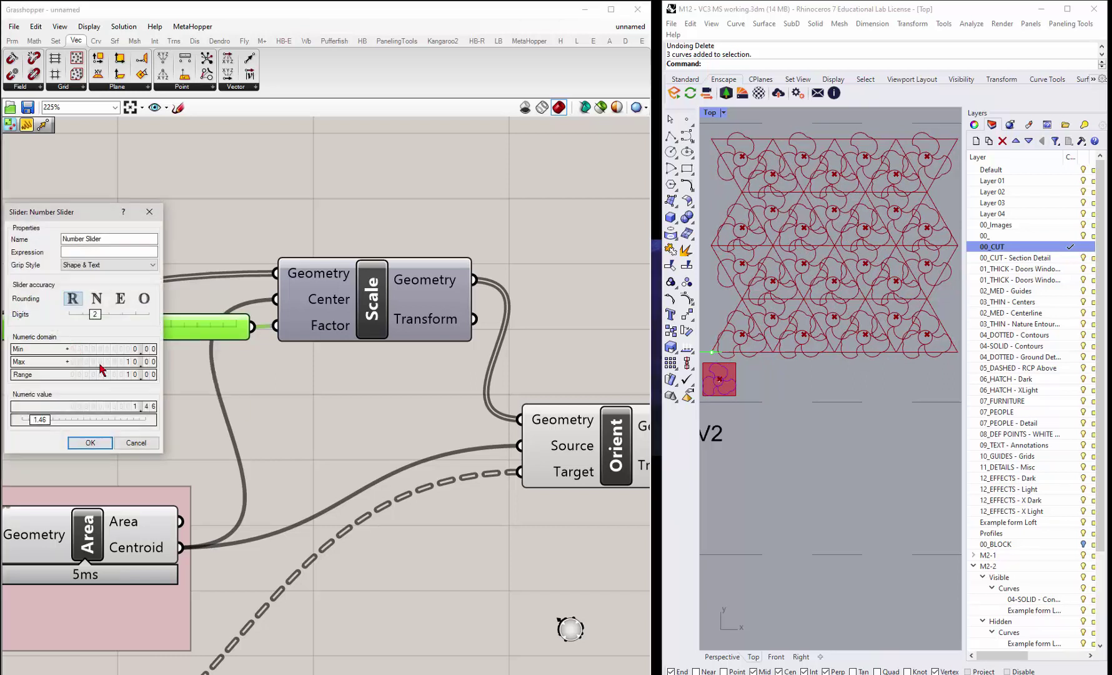
double_click(136, 363)
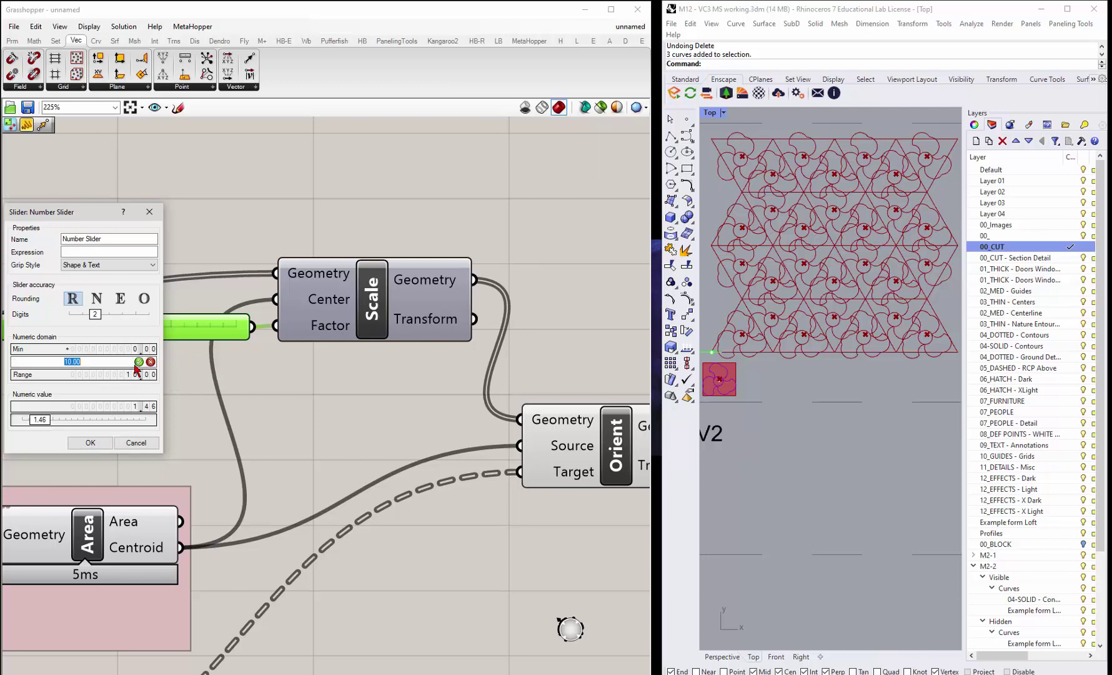
text(2)
key(Return)
click(98, 442)
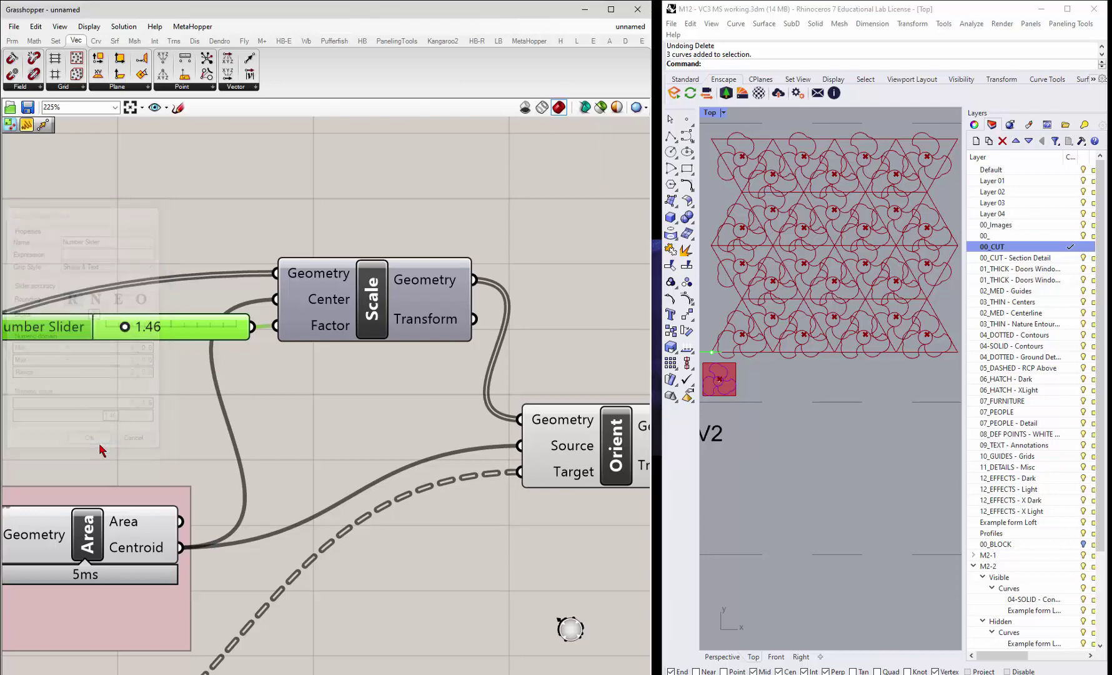
mouse_move(201, 326)
mouse_down()
mouse_move(169, 330)
mouse_move(190, 326)
mouse_up()
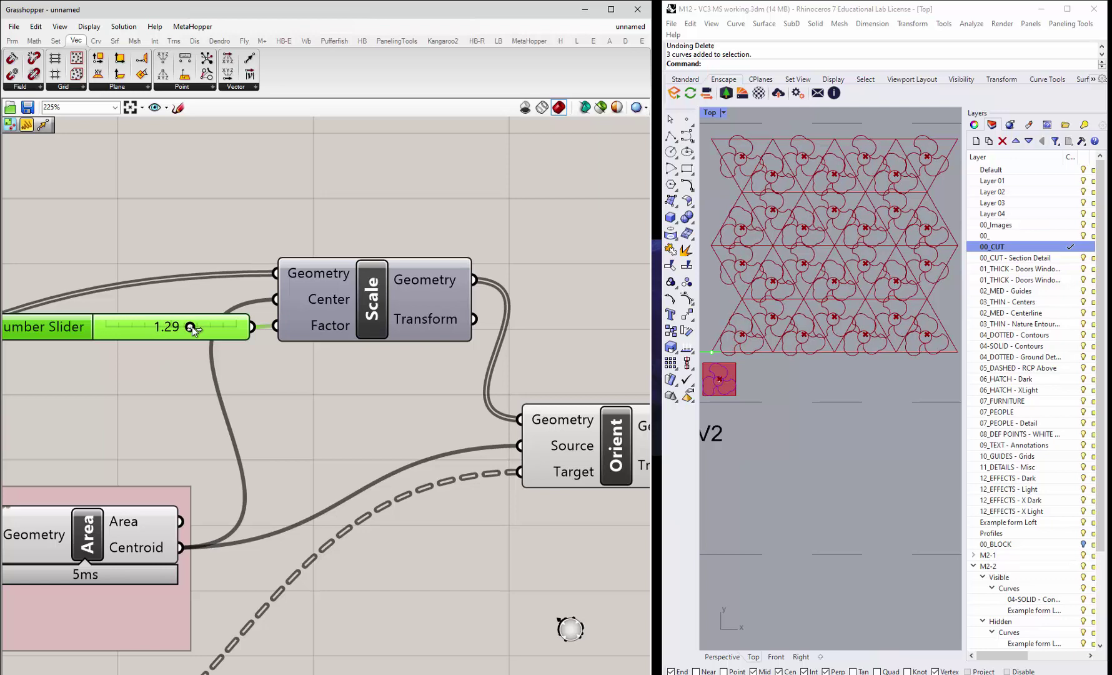
scroll(328, 361, down, 4)
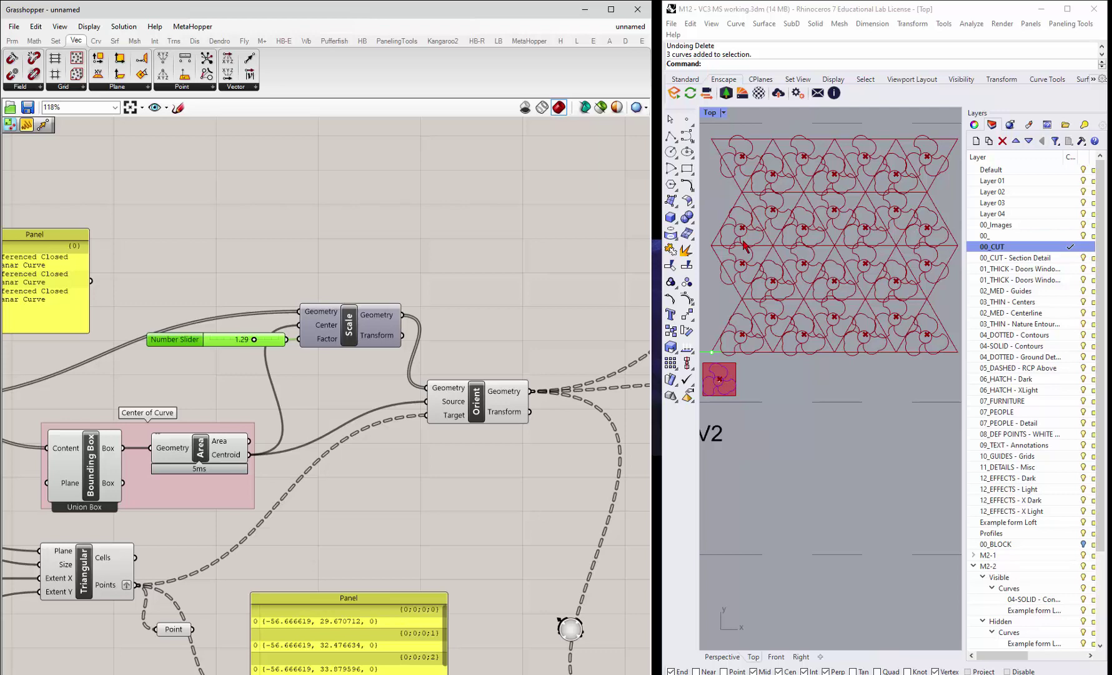
Step: Turn on Preview for the Region Union component to show the unioned outline
scroll(325, 302, down, 4)
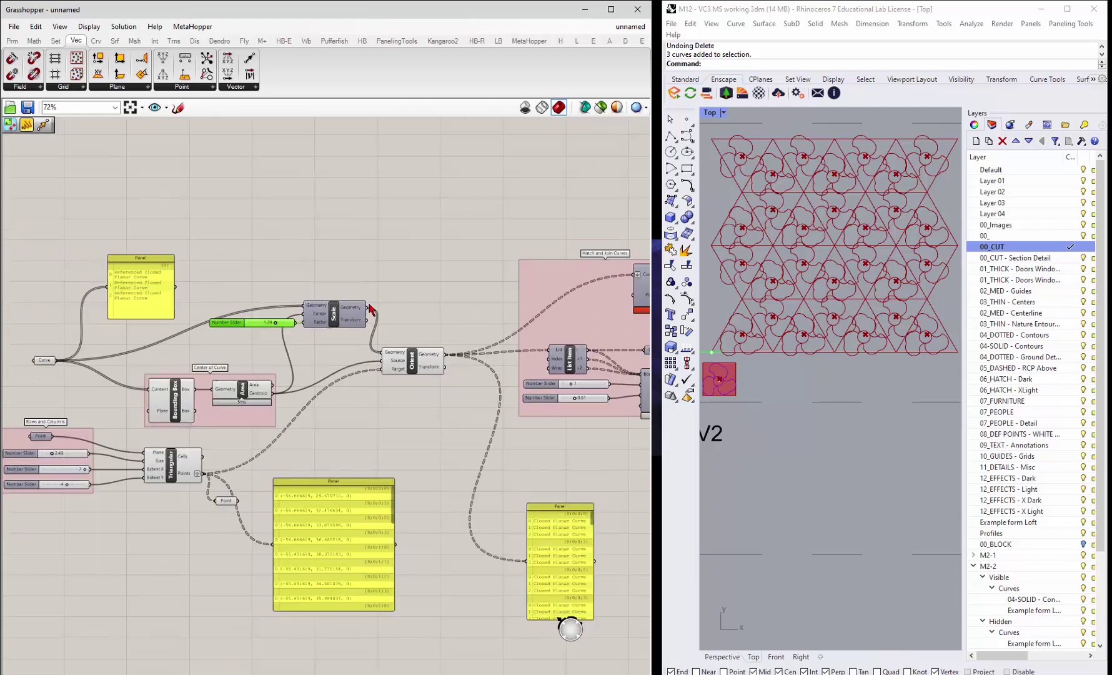
scroll(493, 291, up, 3)
scroll(564, 294, up, 4)
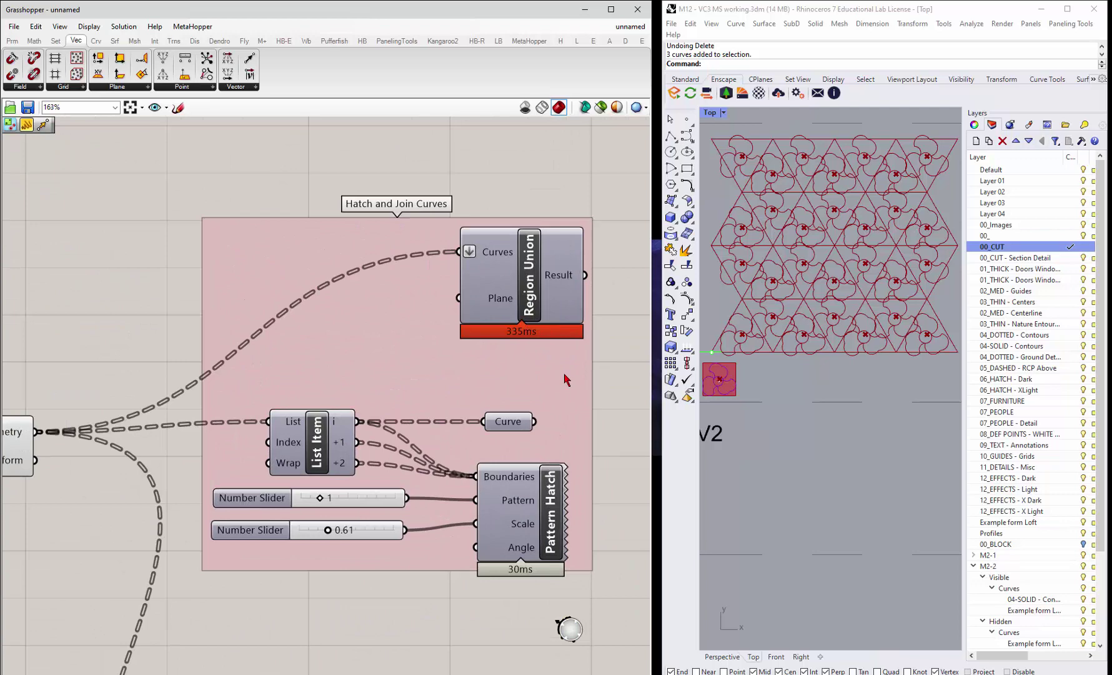
scroll(381, 313, down, 1)
scroll(400, 325, up, 2)
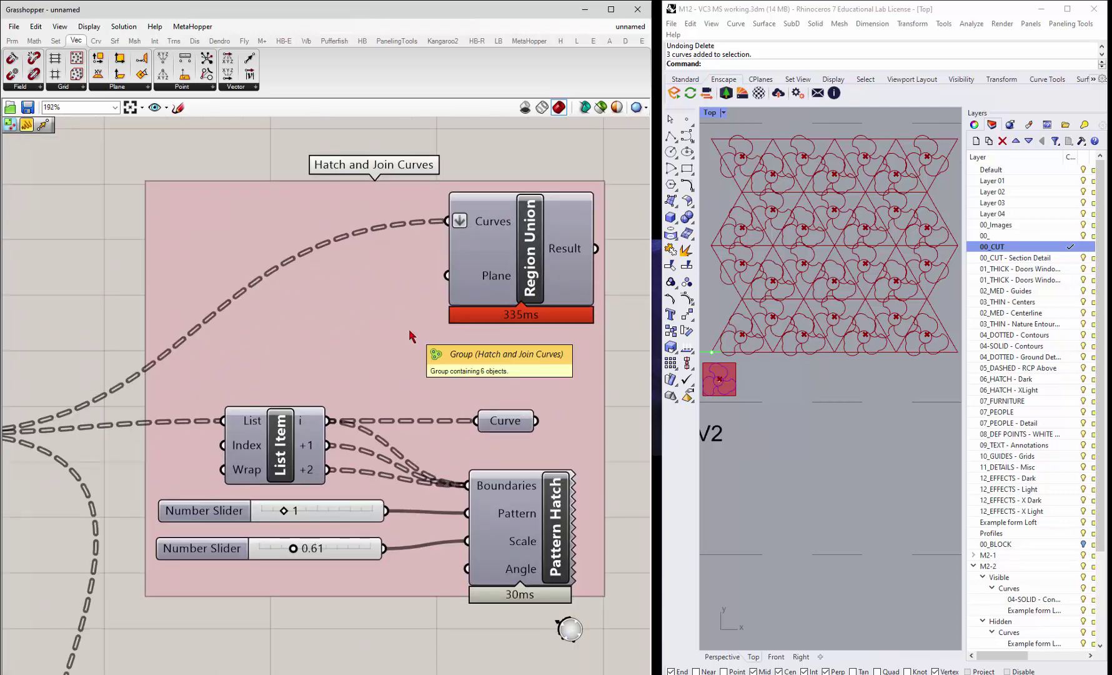
scroll(392, 323, down, 1)
scroll(392, 324, down, 1)
scroll(463, 299, up, 1)
click(505, 296)
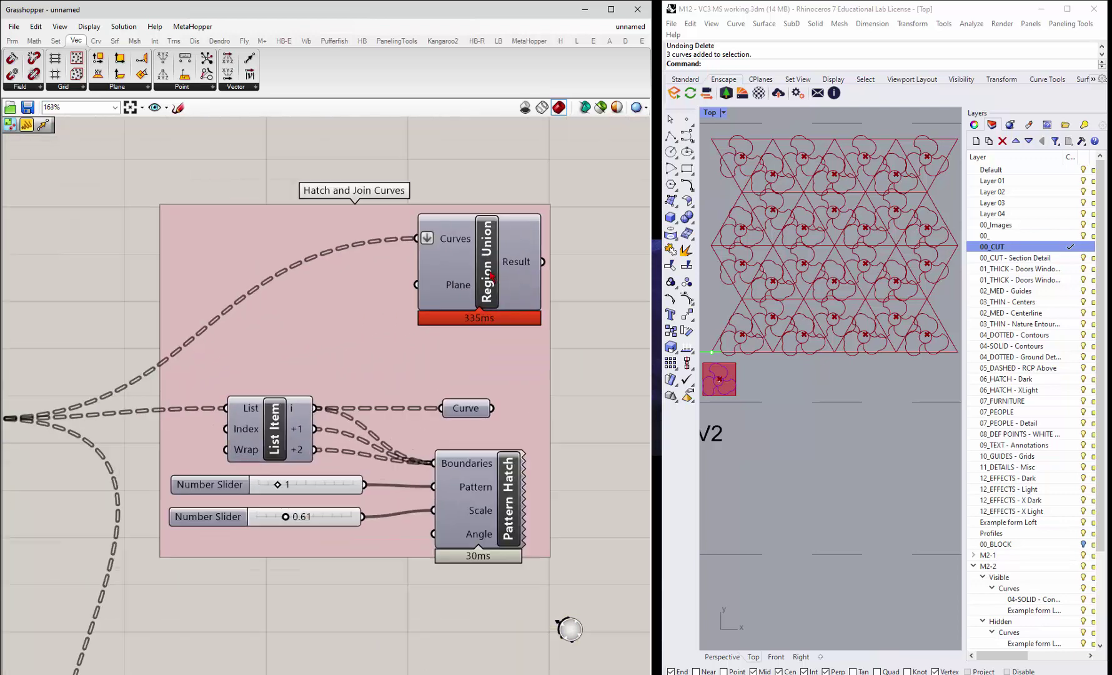
right_click(491, 275)
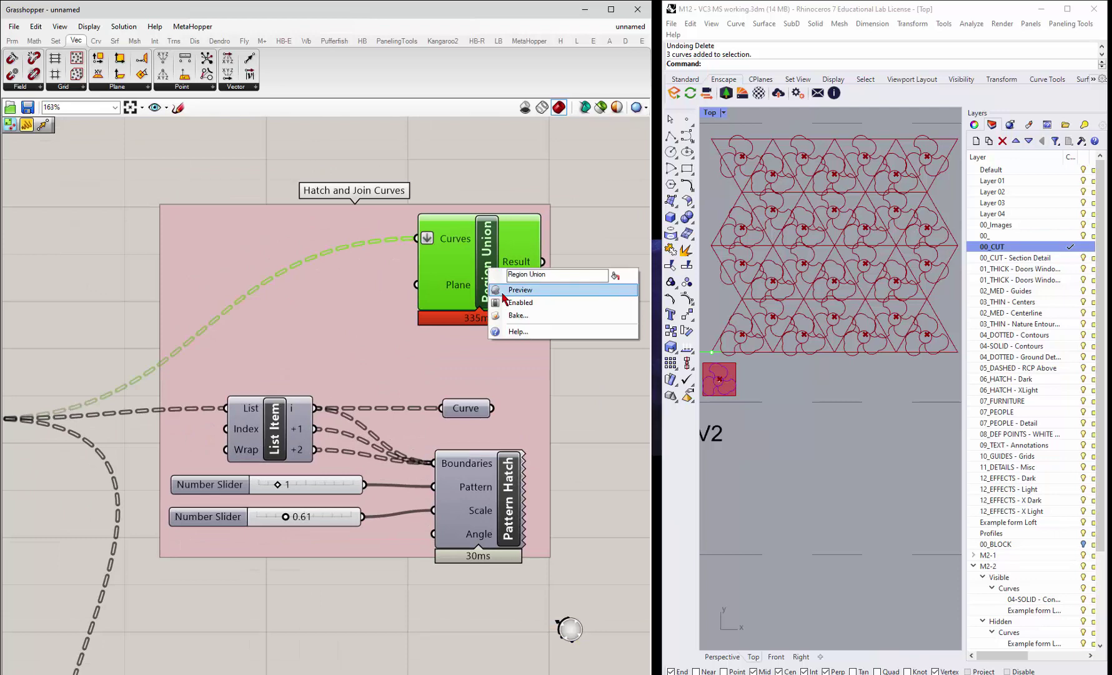
click(503, 291)
scroll(414, 331, down, 5)
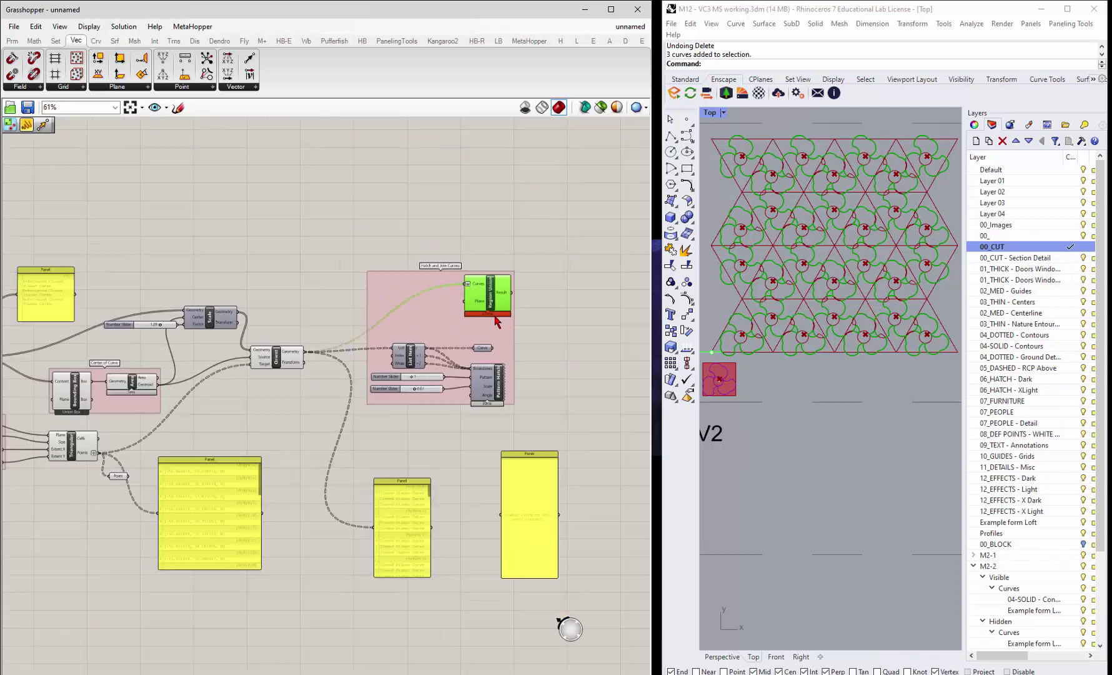
click(302, 322)
Step: Disable Preview on all the upstream components of the definition
drag(335, 283, 24, 493)
middle_click(93, 481)
click(127, 448)
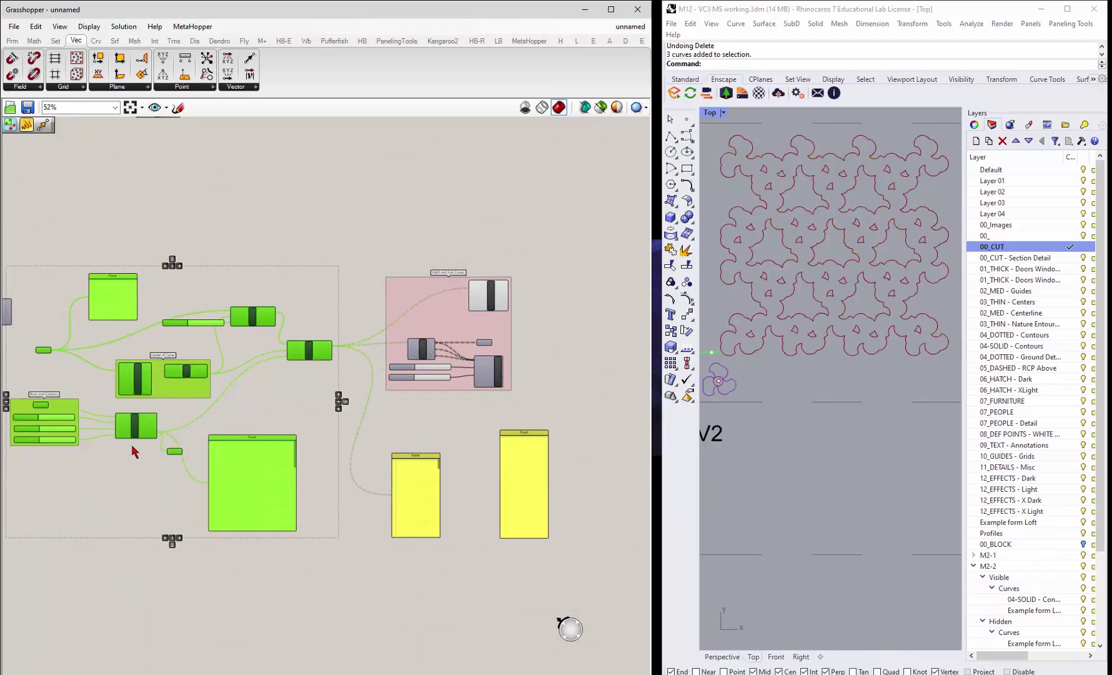
scroll(792, 215, up, 3)
scroll(792, 214, down, 4)
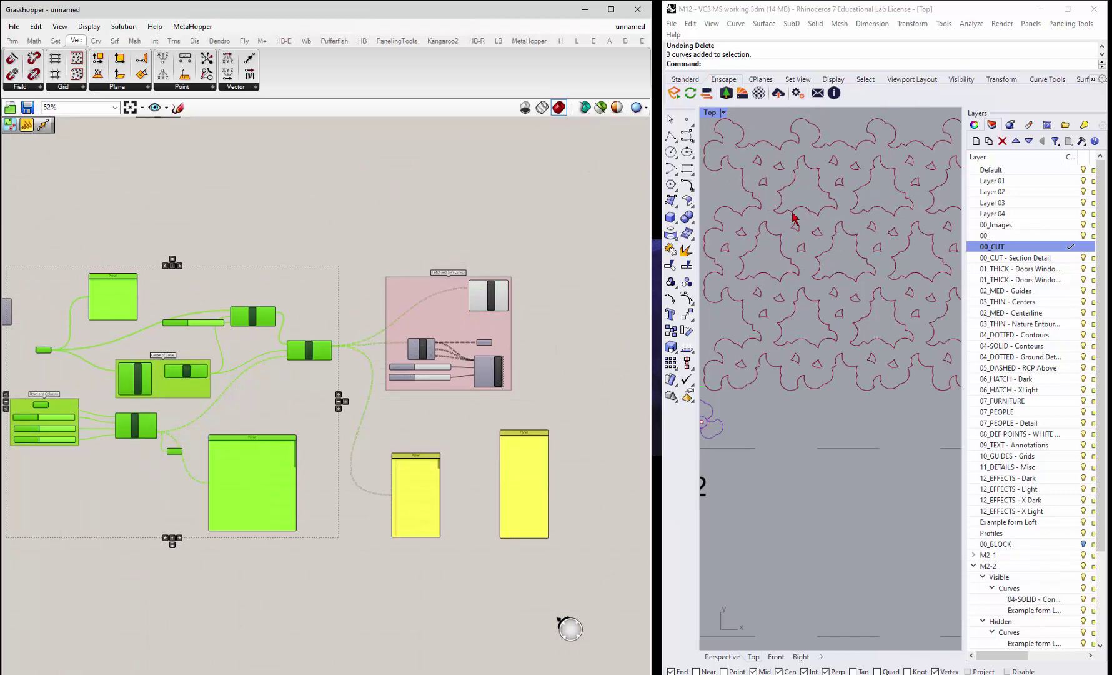
scroll(471, 307, up, 2)
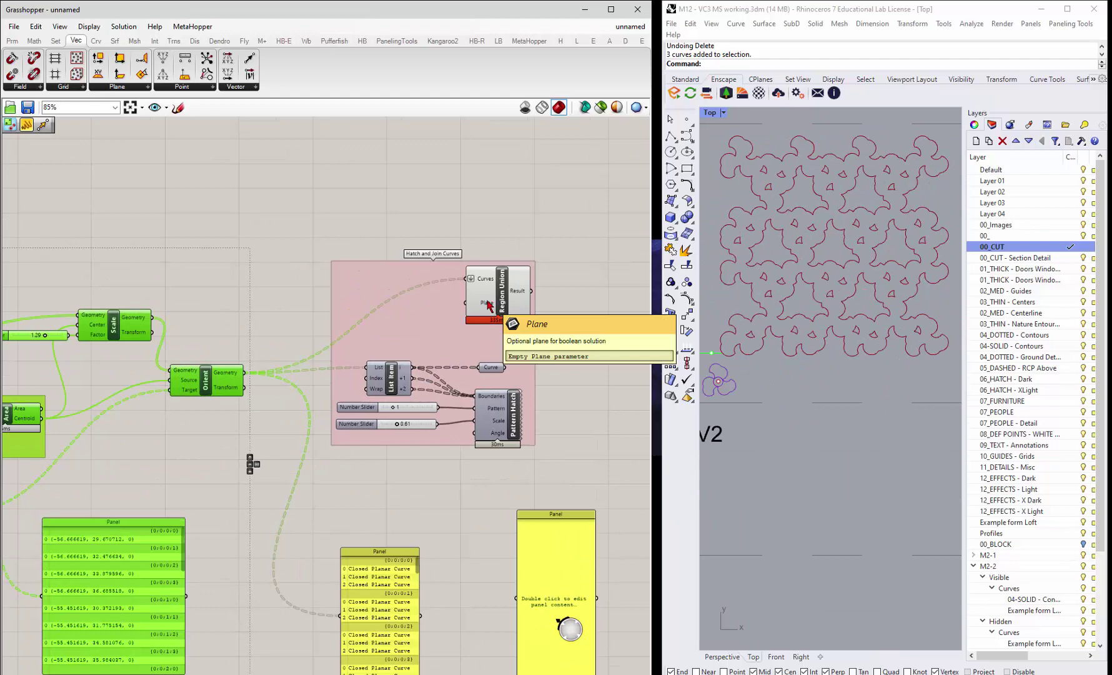
Step: Toggle Flatten off and back on for Region Union's Curves input, leaving it flattened
scroll(476, 290, up, 3)
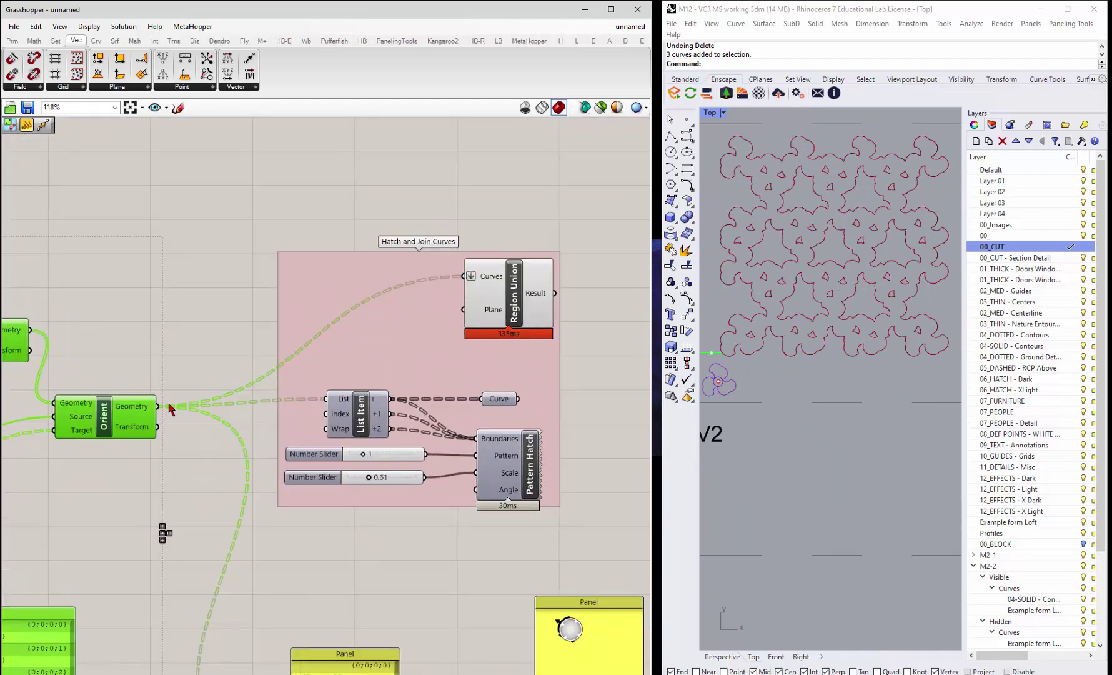
right_click(473, 281)
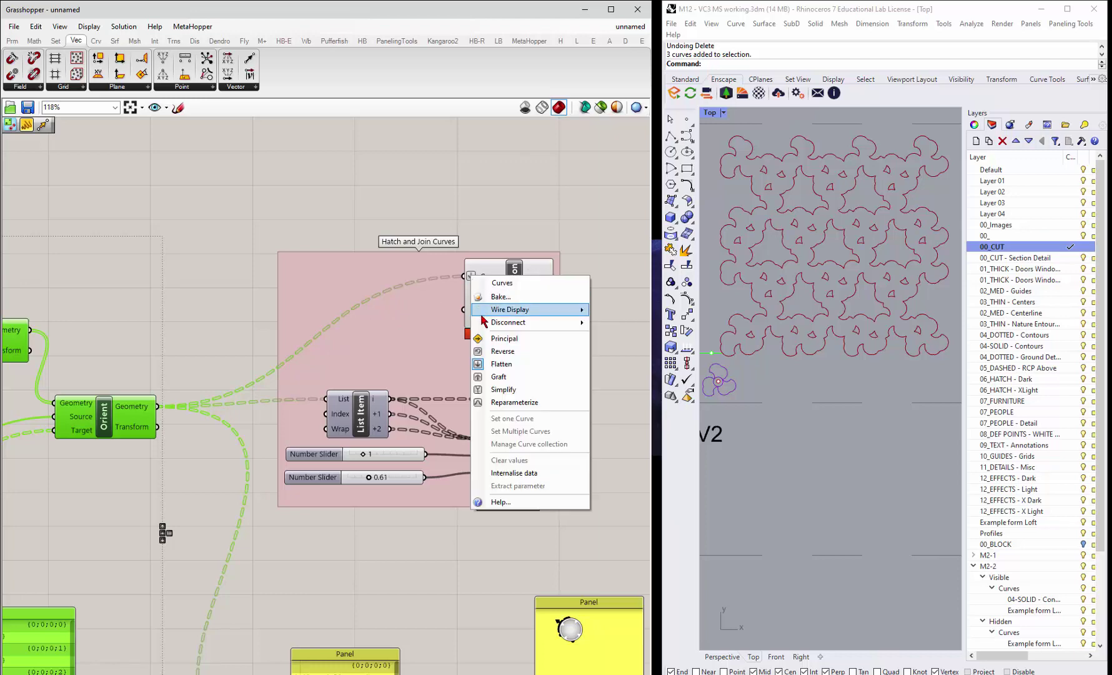
click(496, 363)
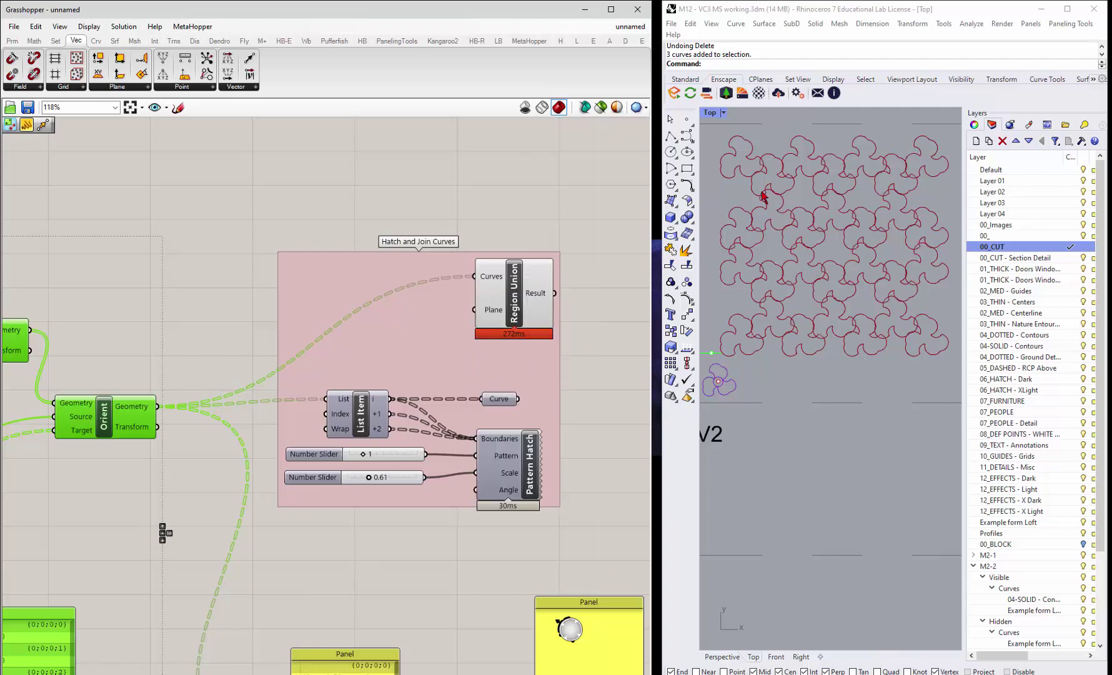
scroll(757, 181, up, 2)
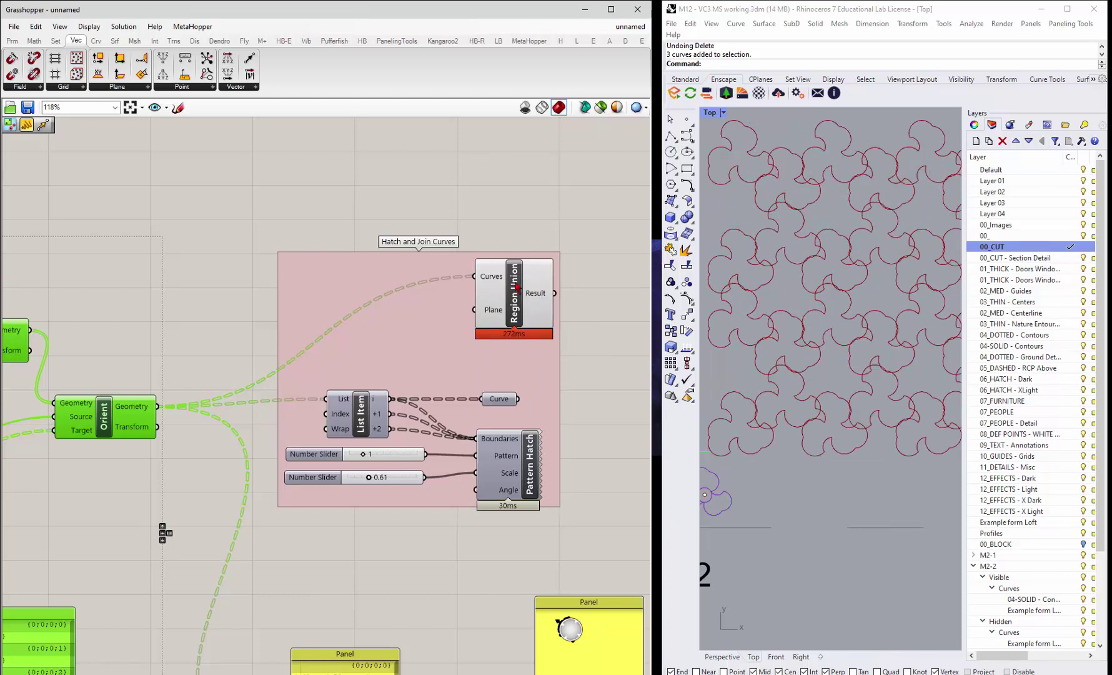
right_click(488, 282)
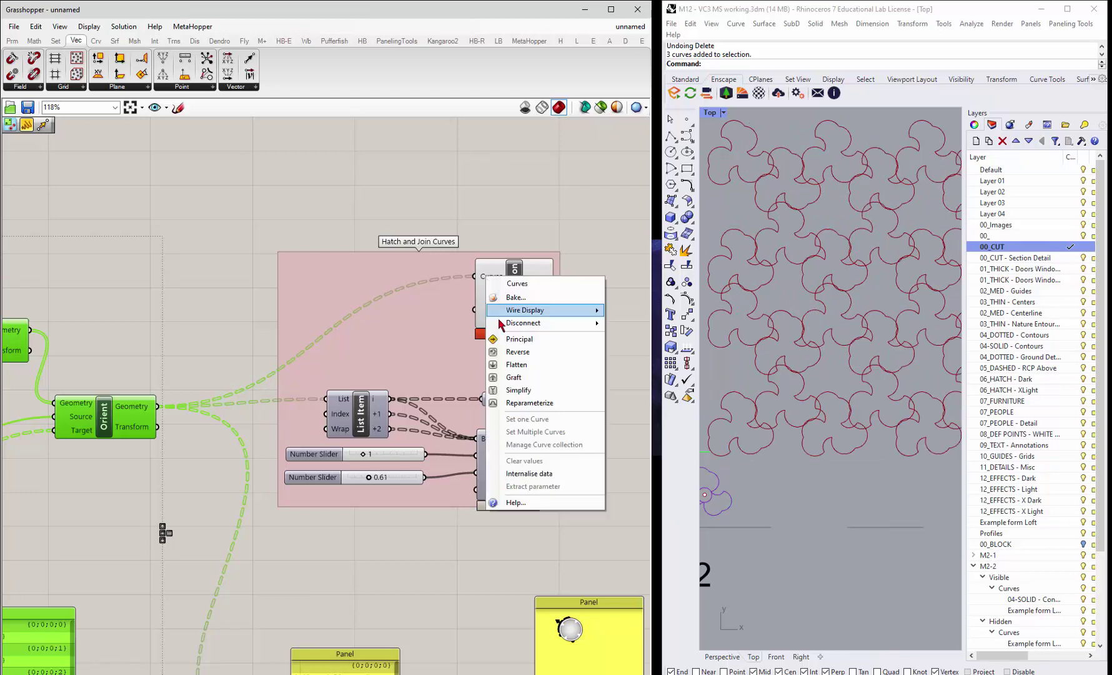
click(516, 365)
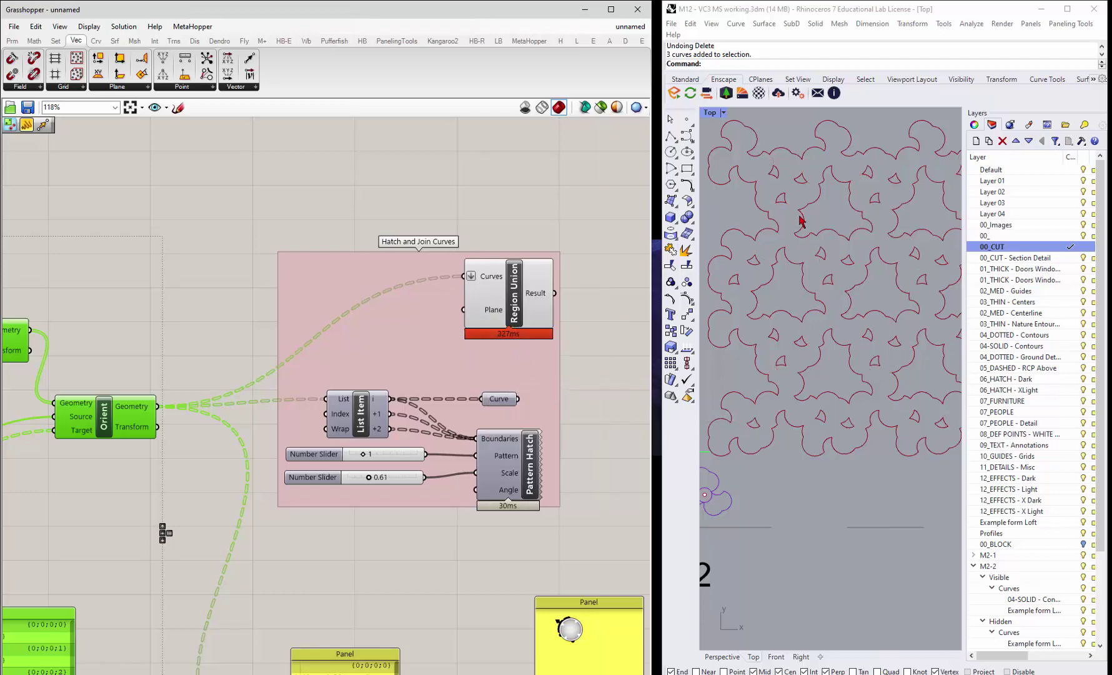
scroll(800, 224, down, 3)
scroll(260, 340, down, 5)
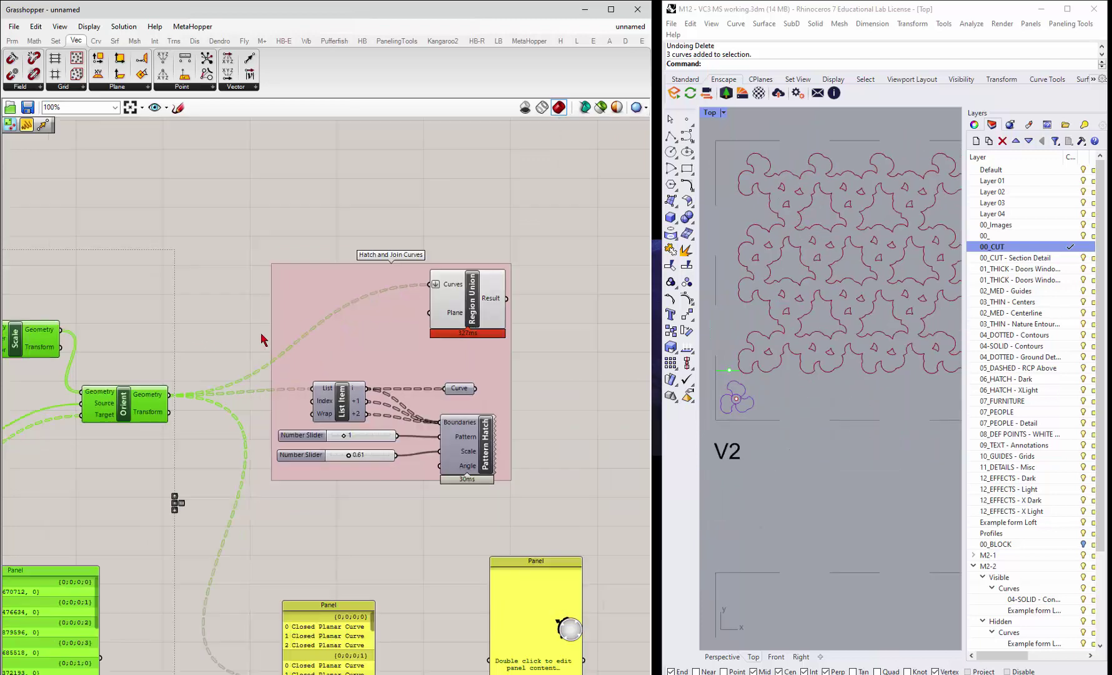
scroll(198, 290, up, 6)
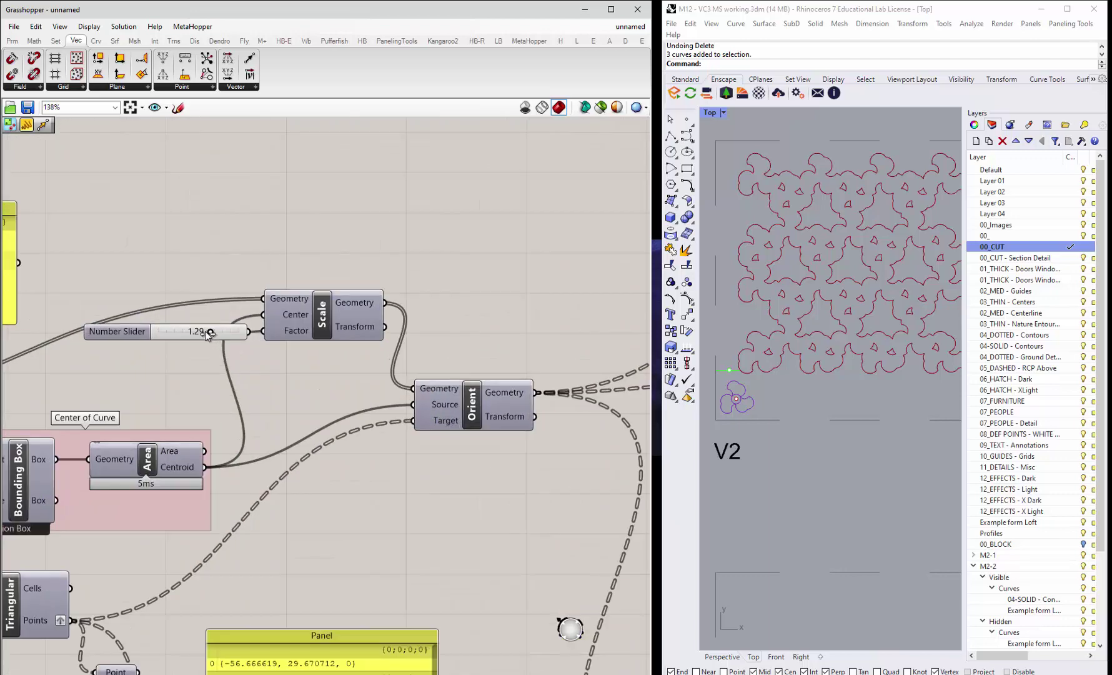
Step: Set the Number Slider feeding Scale's Factor to 1.56 and check the Rhino preview
mouse_move(205, 331)
mouse_down()
mouse_move(234, 328)
mouse_move(222, 329)
mouse_up()
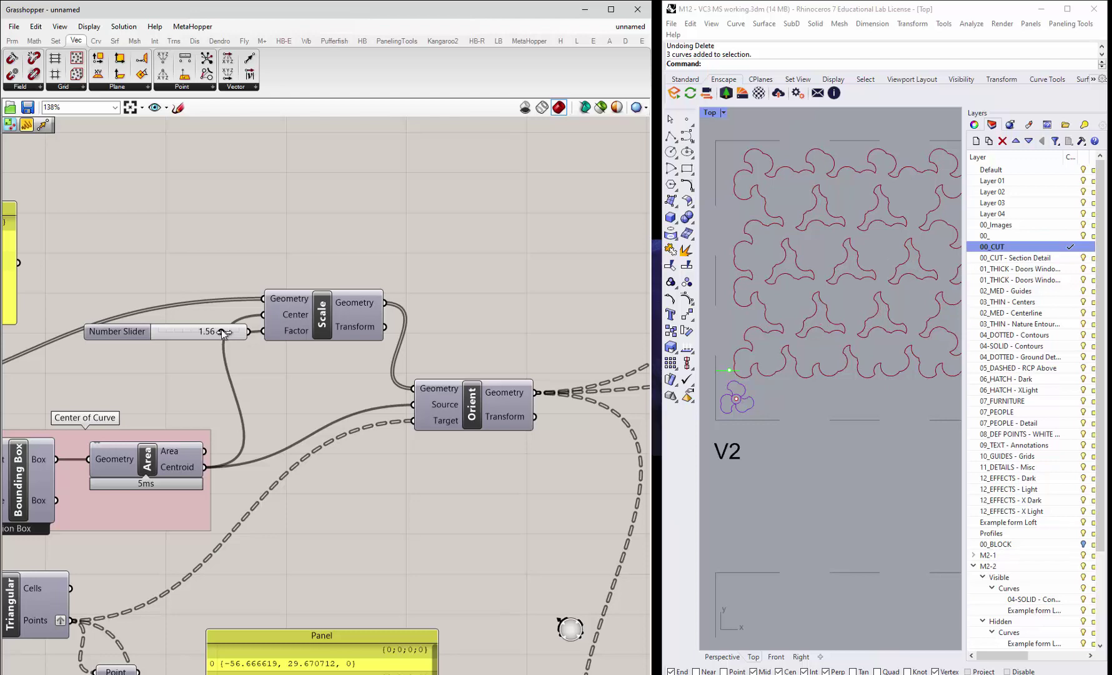
scroll(341, 243, down, 5)
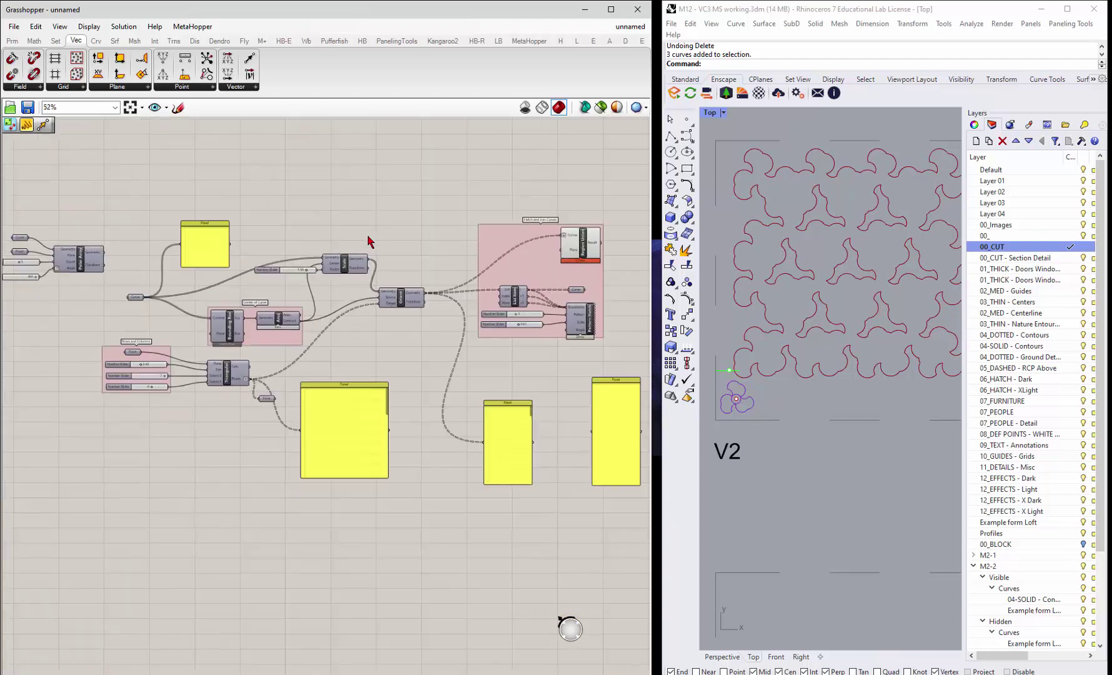
scroll(603, 216, up, 3)
scroll(603, 356, up, 3)
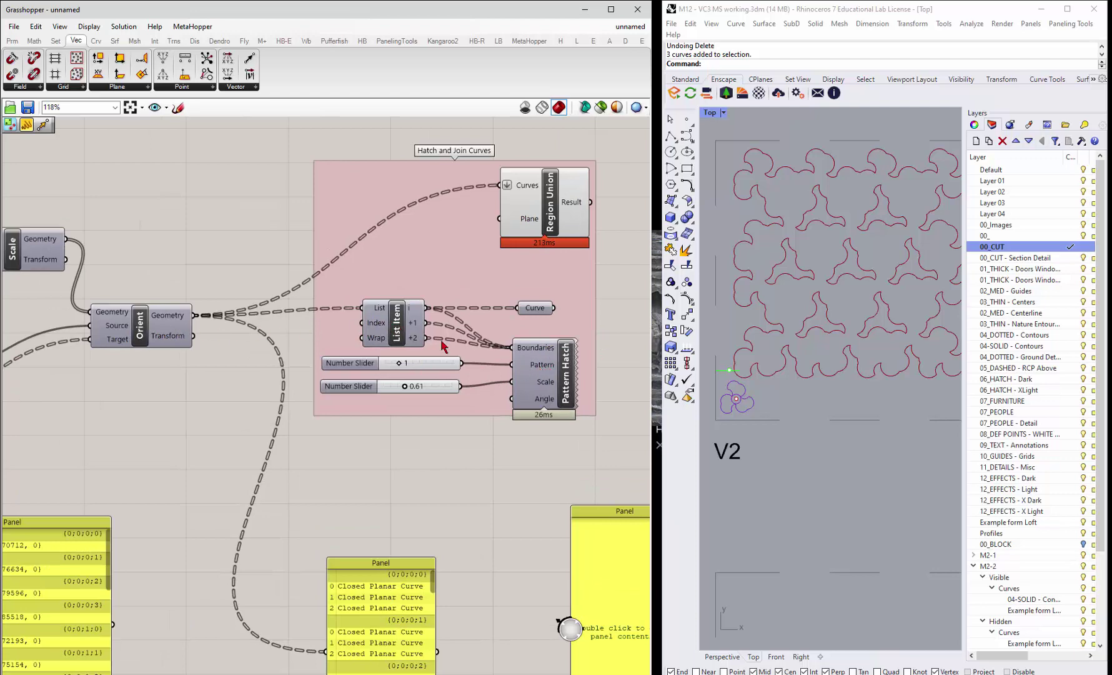
Step: Turn on Preview for the Pattern Hatch component
scroll(397, 331, up, 2)
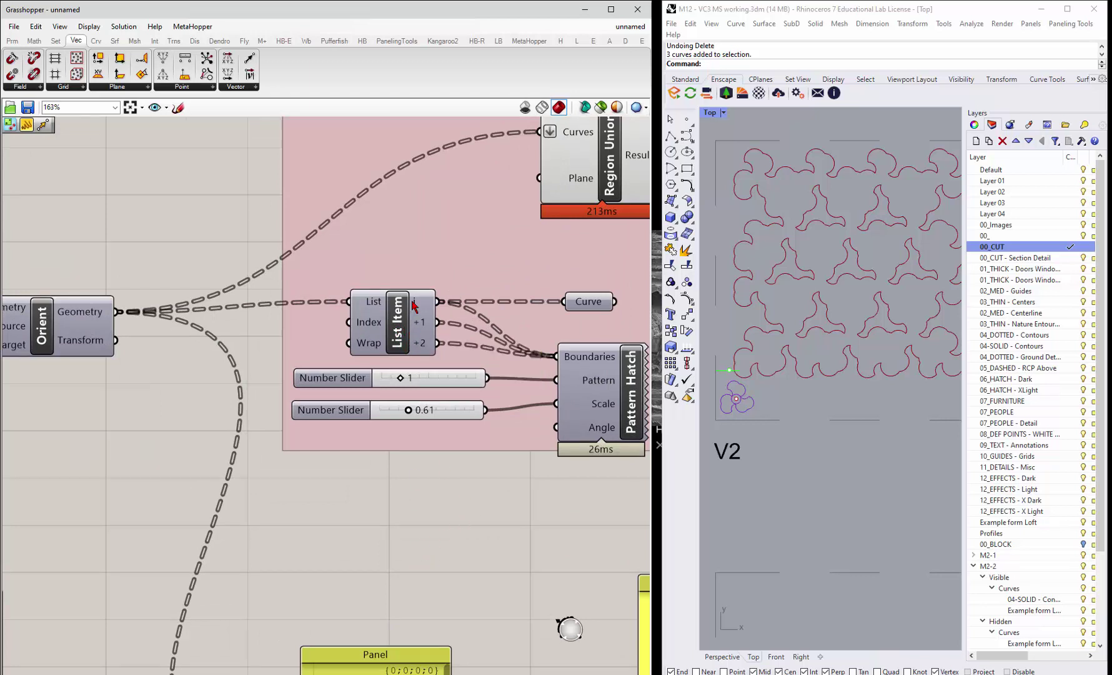
mouse_move(428, 350)
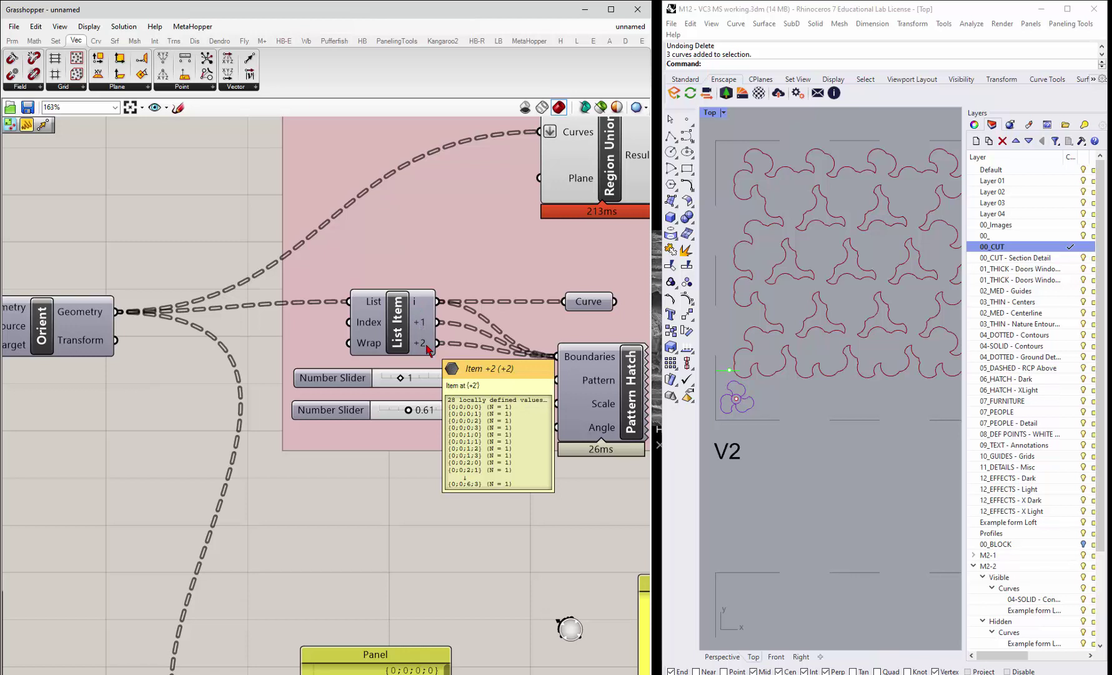
right_click(620, 379)
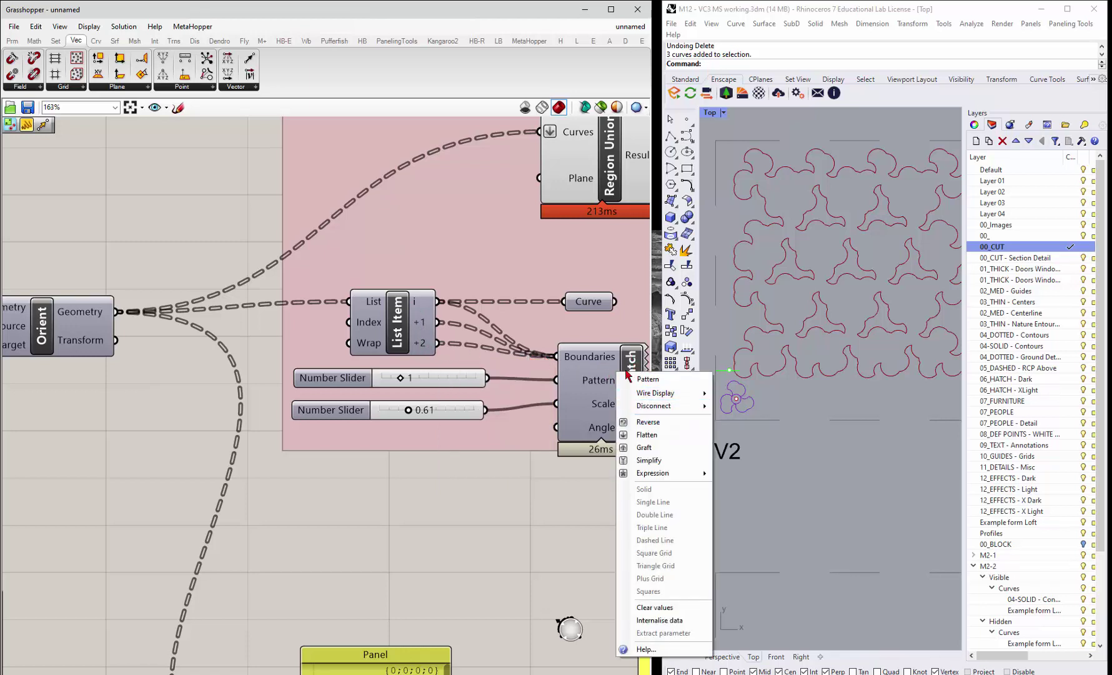
click(635, 358)
right_click(637, 359)
click(663, 373)
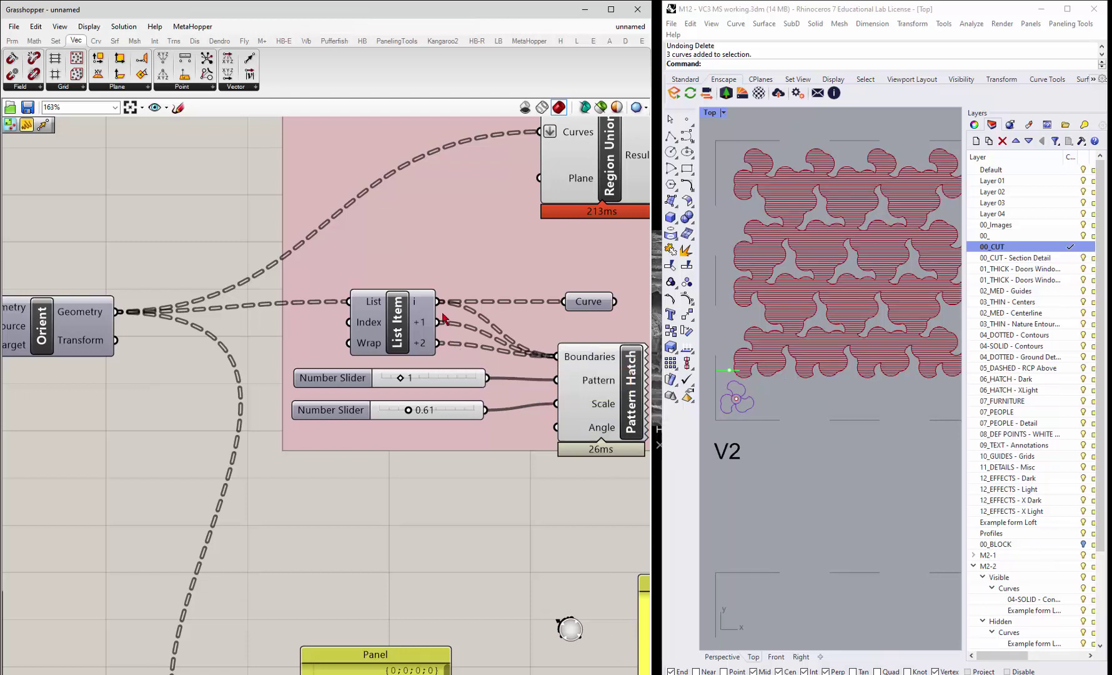
Step: Reconnect List Item's i, +1 and +2 outputs to Pattern Hatch's Boundaries input
ctrl+drag(444, 310, 556, 356)
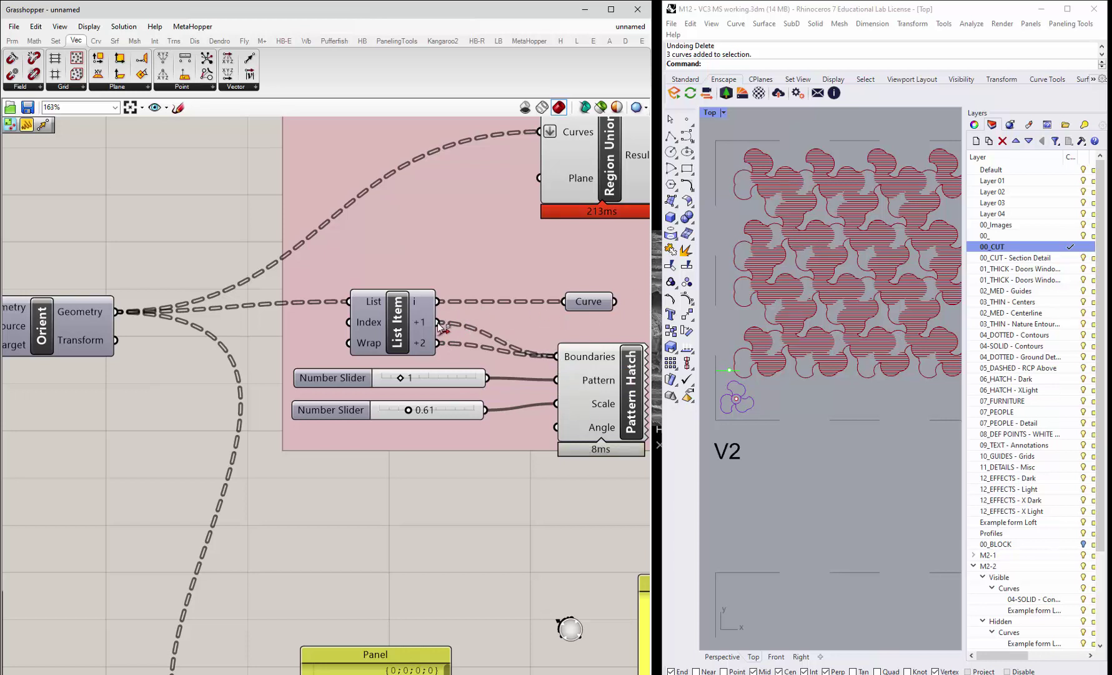
ctrl+drag(439, 322, 556, 356)
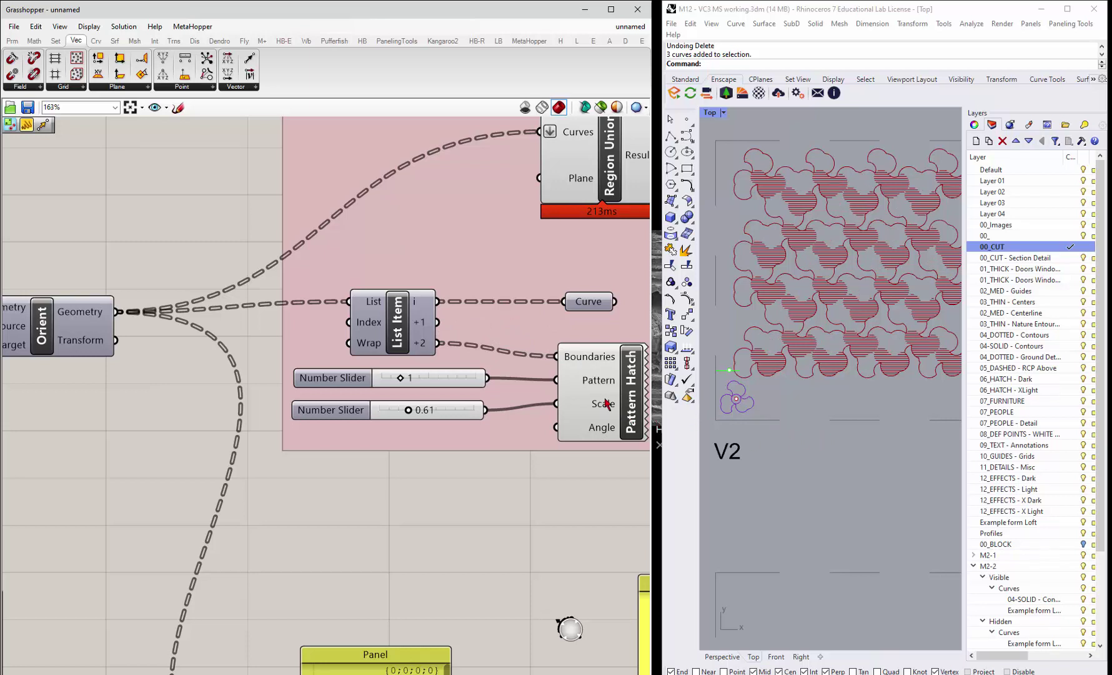
mouse_move(438, 322)
shift+mouse_down()
mouse_move(489, 325)
mouse_move(556, 358)
shift+mouse_up()
shift+drag(437, 301, 556, 354)
drag(593, 306, 570, 266)
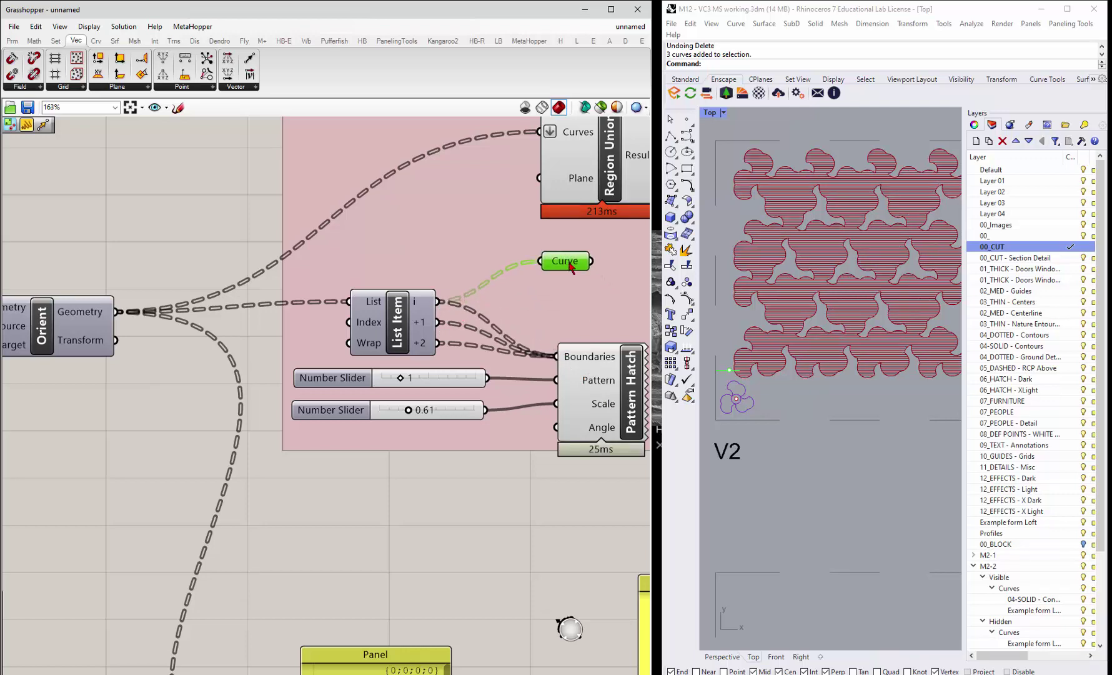
click(475, 500)
scroll(475, 500, down, 2)
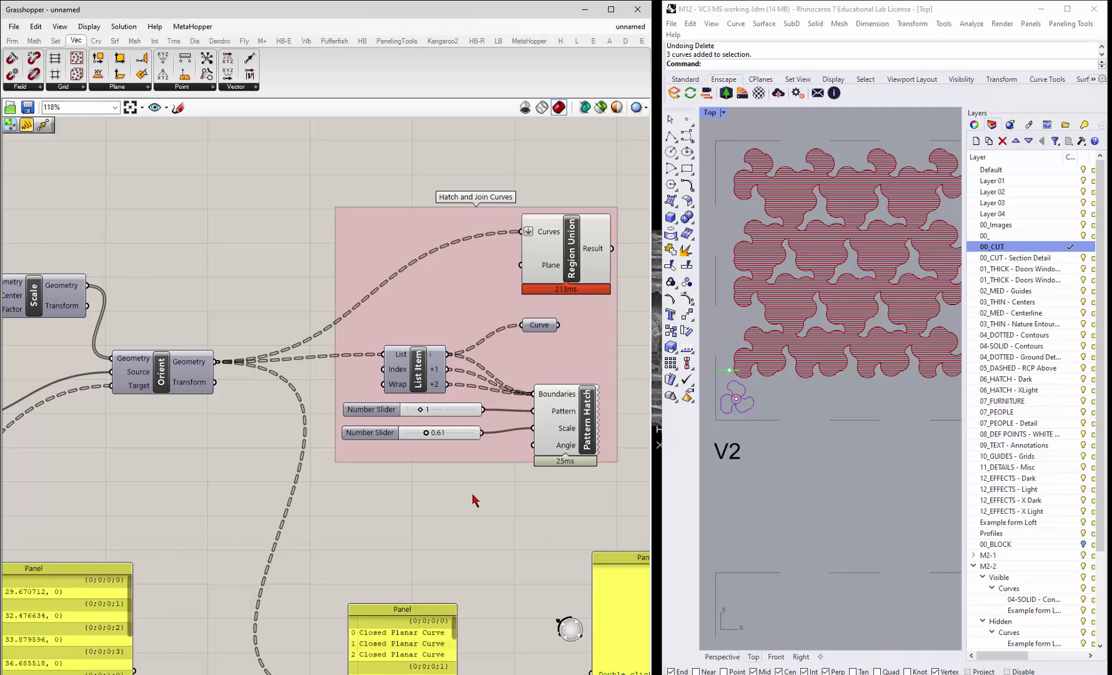
Step: Bake the Pattern Hatch output onto layer 12_EFFECTS - X Light
scroll(244, 226, down, 2)
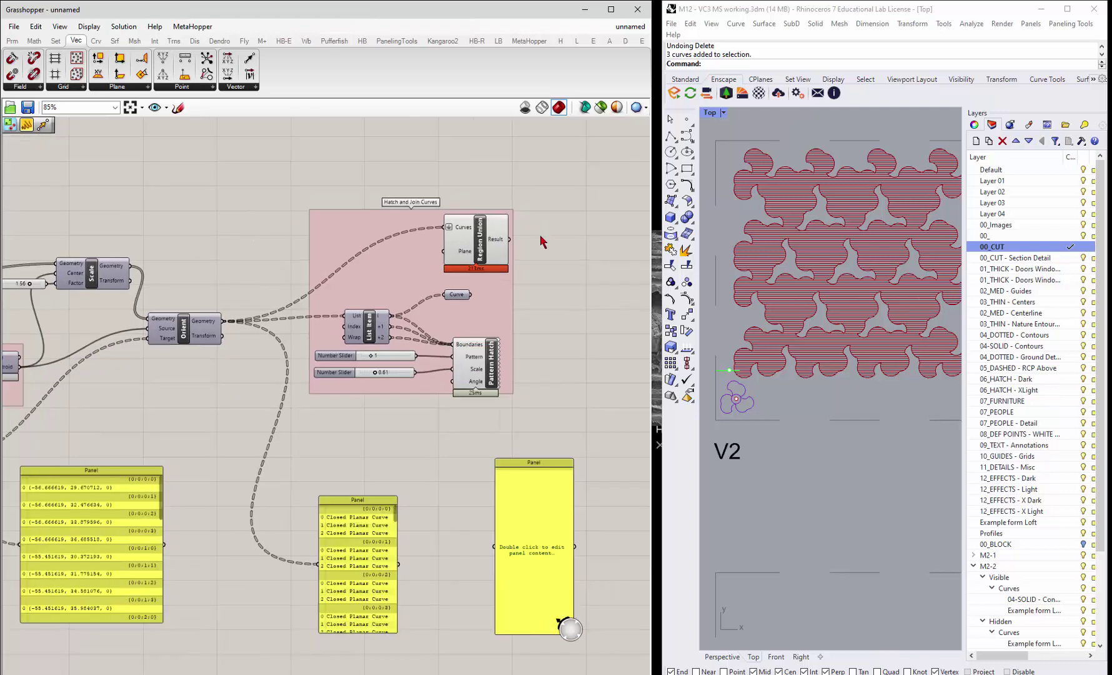
scroll(552, 297, up, 2)
right_click(473, 395)
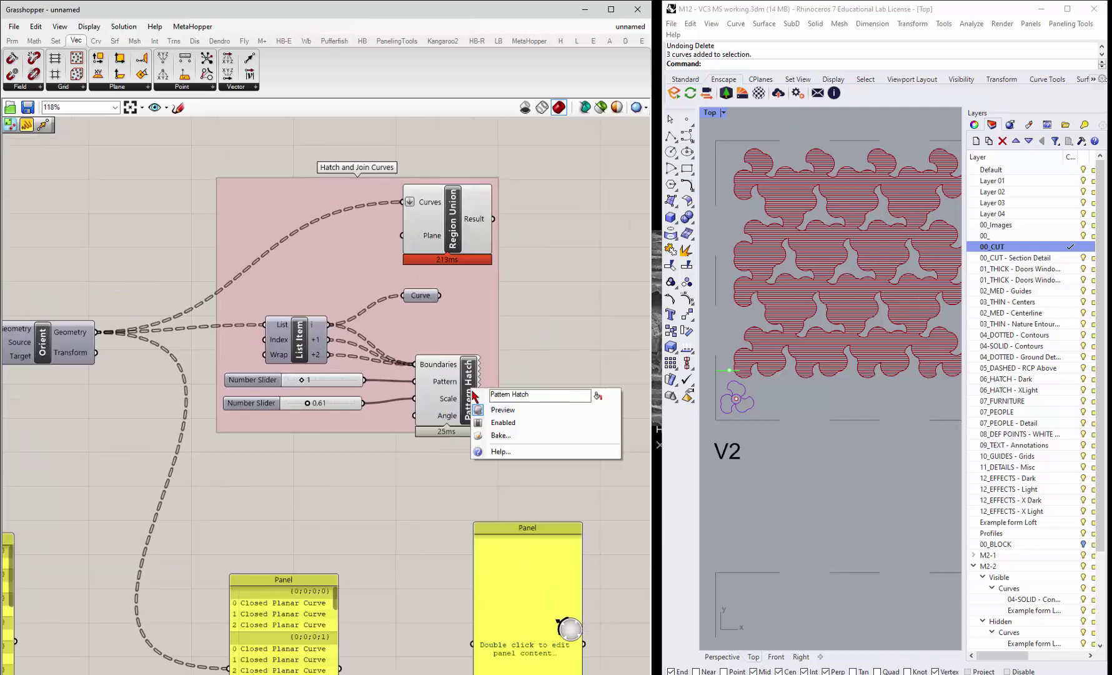
click(500, 435)
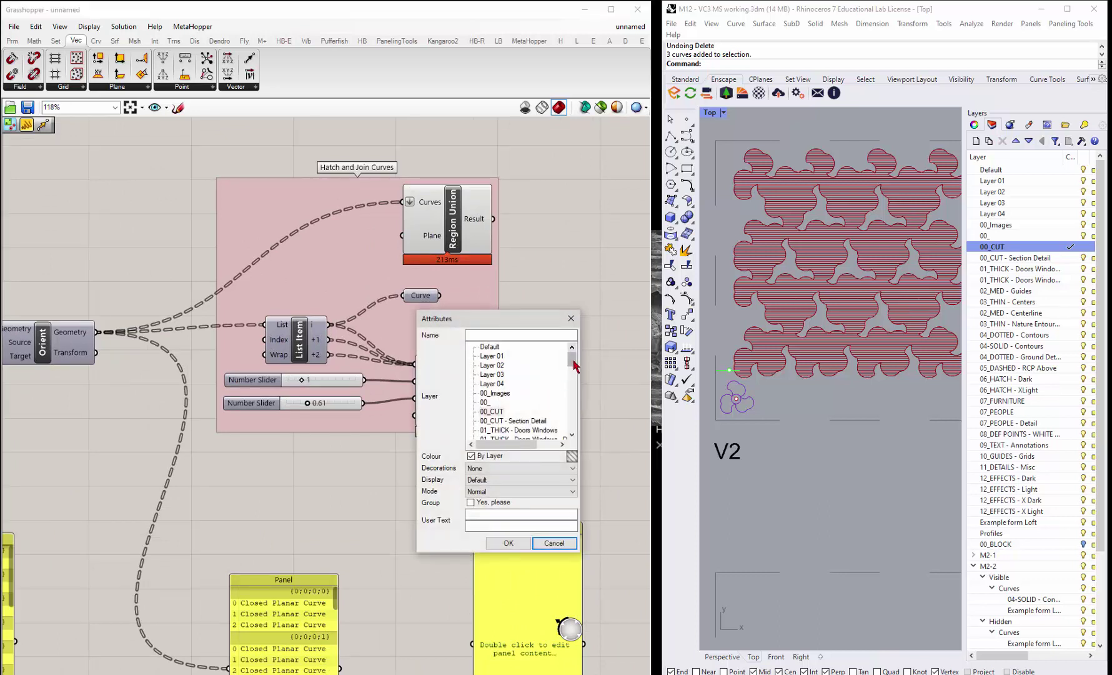
drag(574, 361, 585, 404)
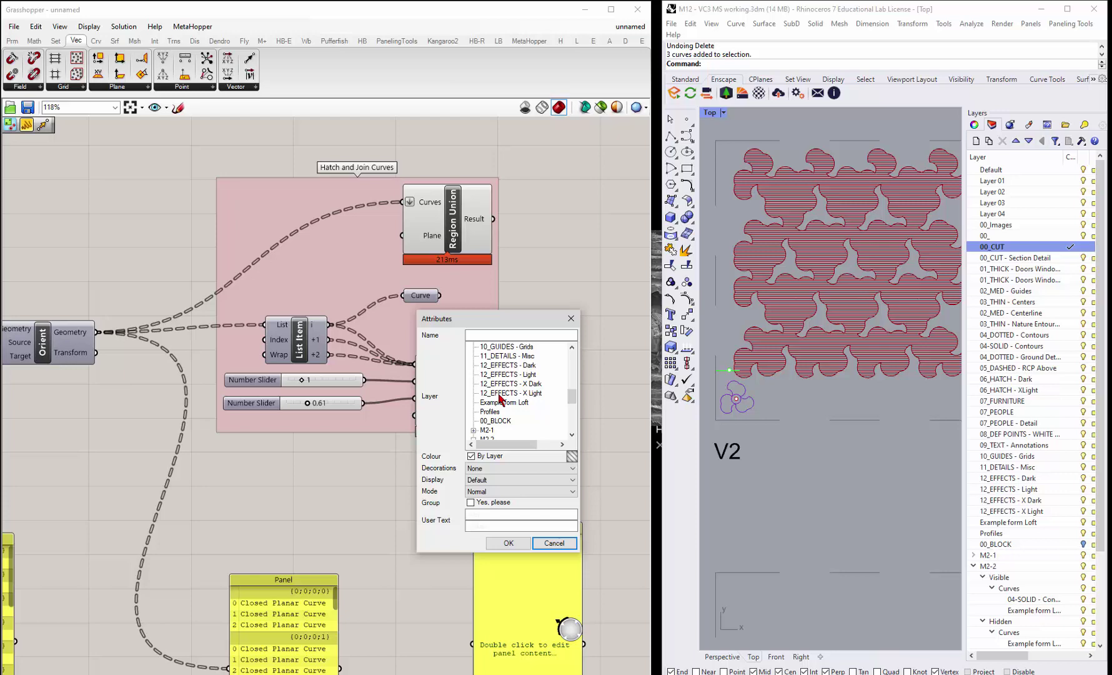
click(502, 394)
click(509, 543)
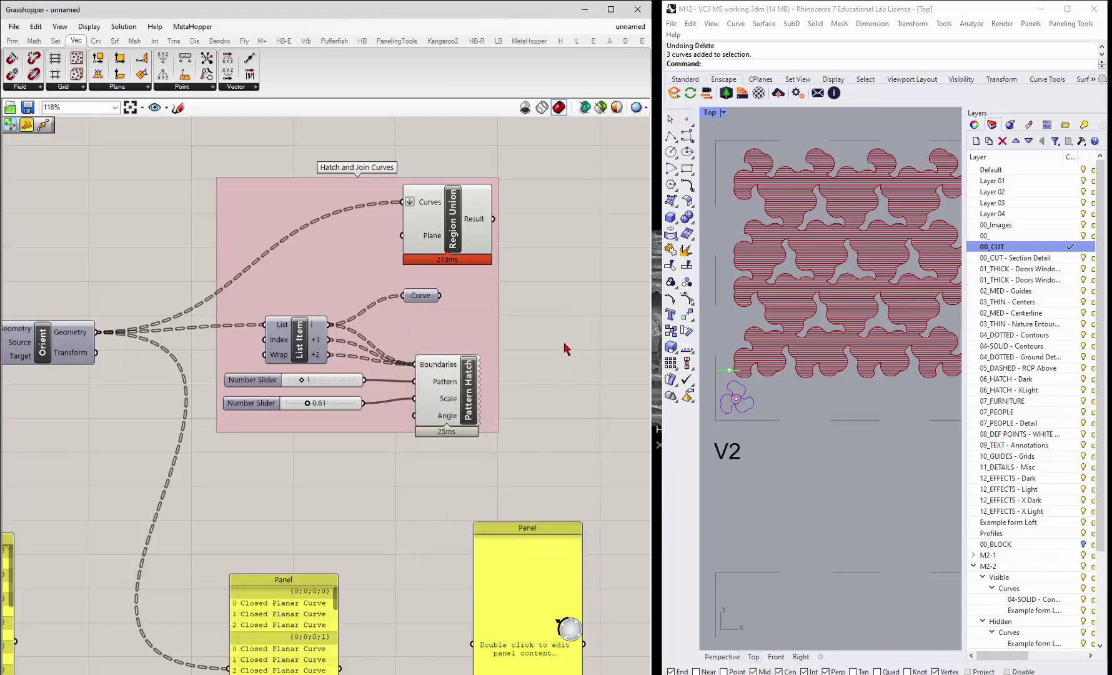
Step: Bake the Region Union outline into Rhino on the 00_CUT layer
right_click(455, 231)
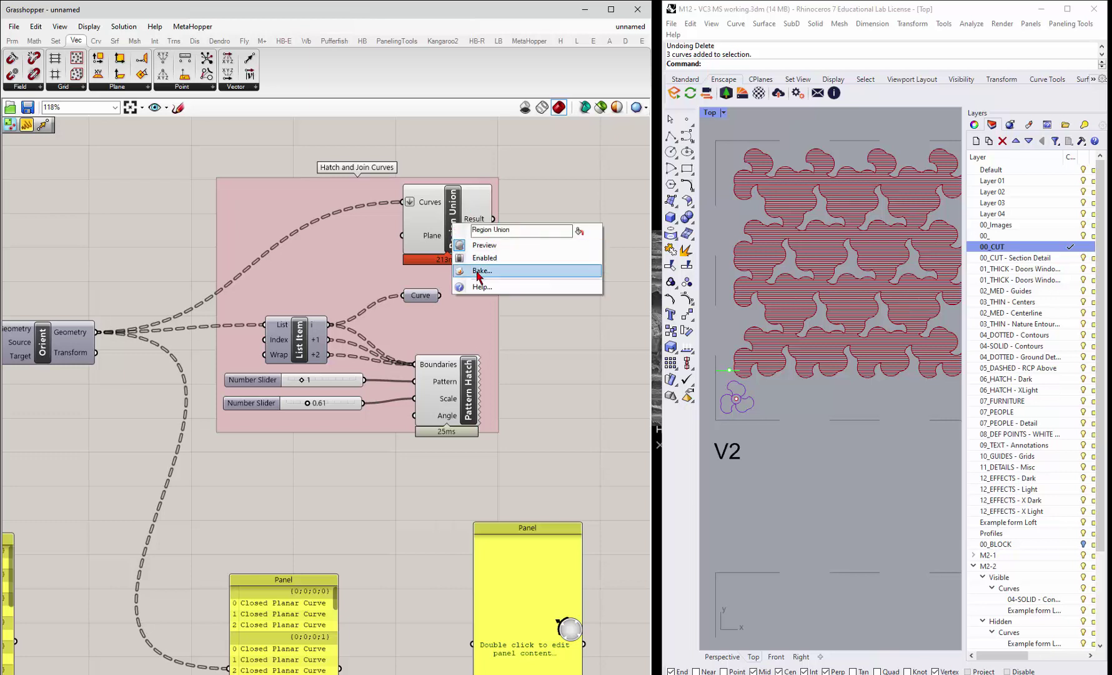
click(478, 273)
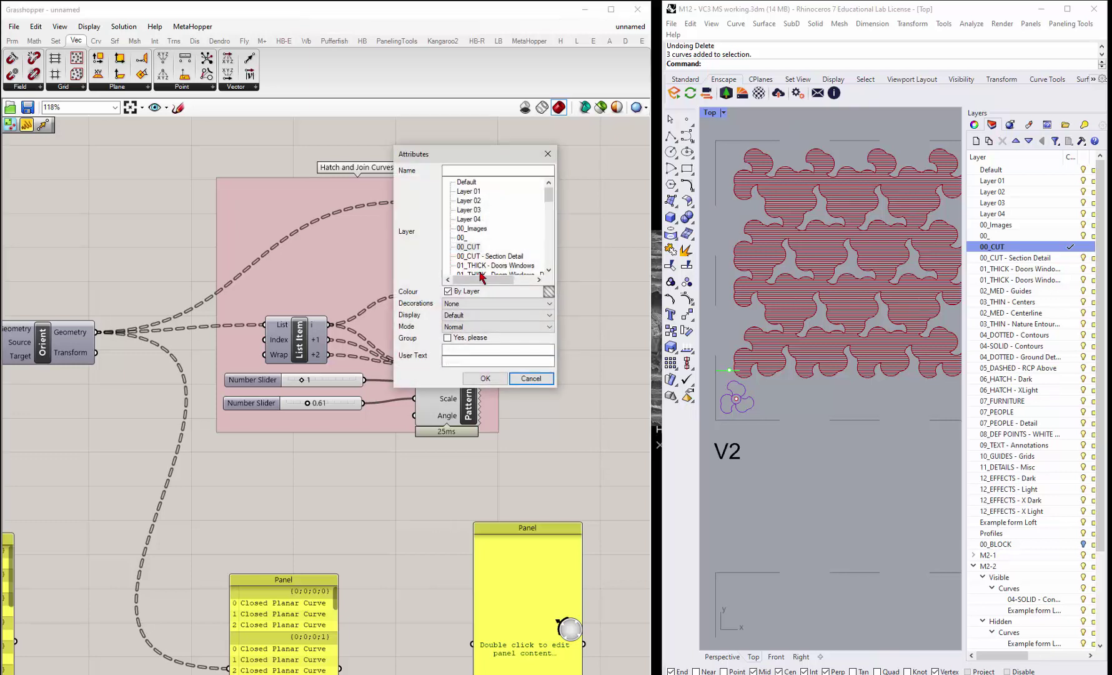
click(474, 247)
click(485, 379)
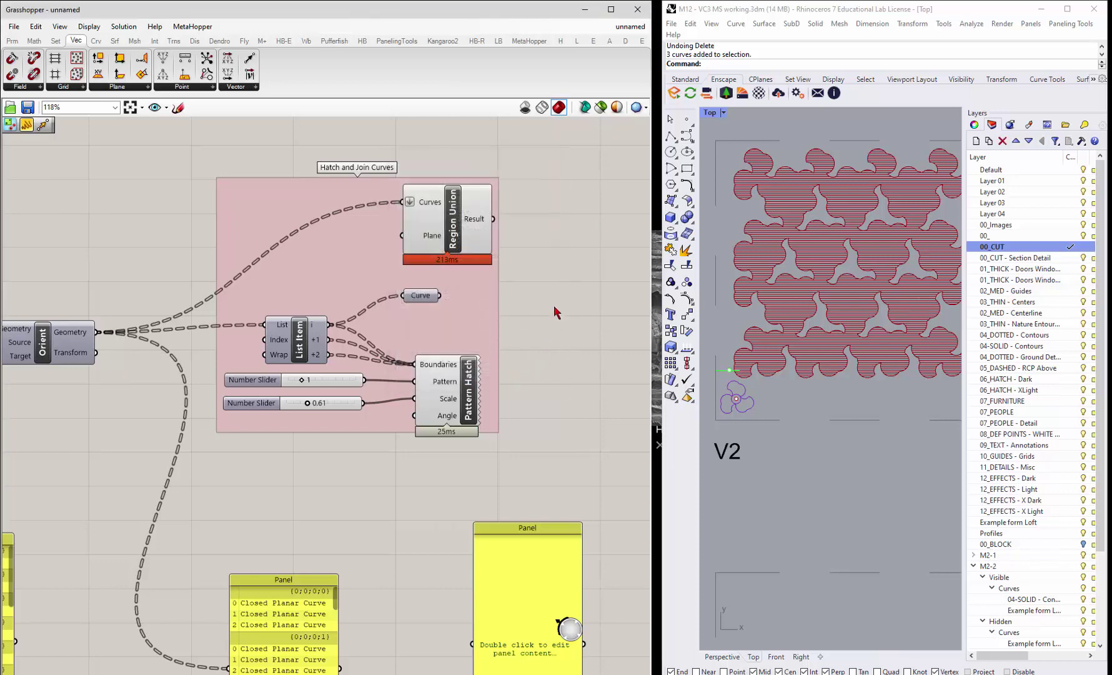
scroll(554, 305, down, 3)
scroll(235, 337, up, 3)
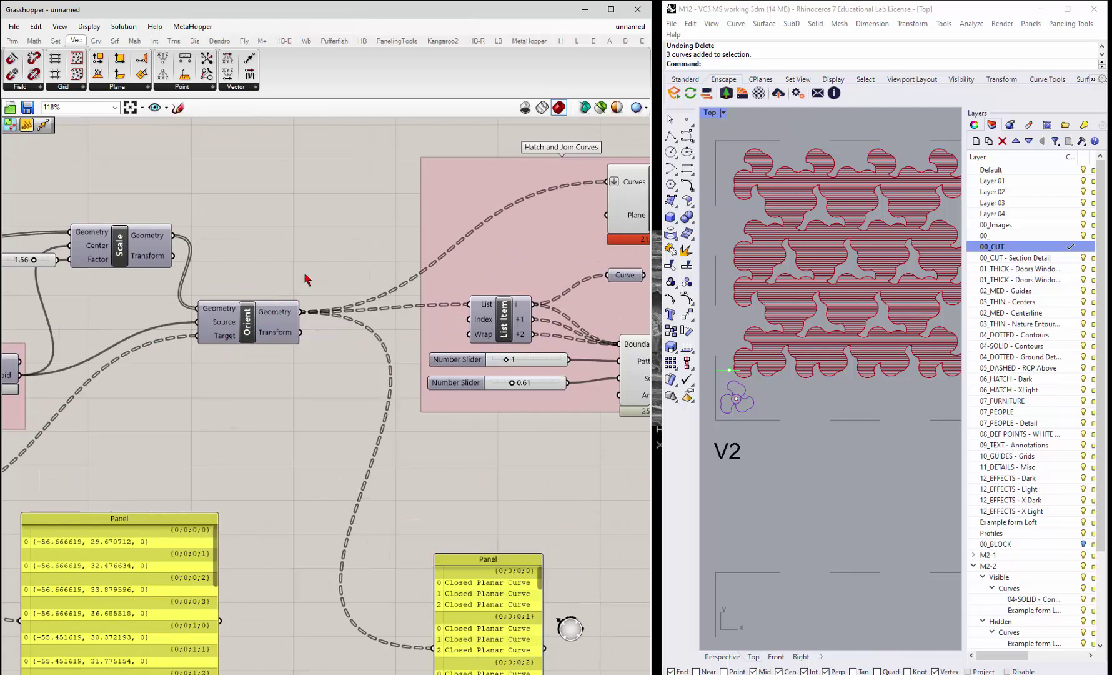
Step: Select the Orient component and turn on its preview of the oriented curves
drag(302, 270, 225, 373)
right_click(252, 338)
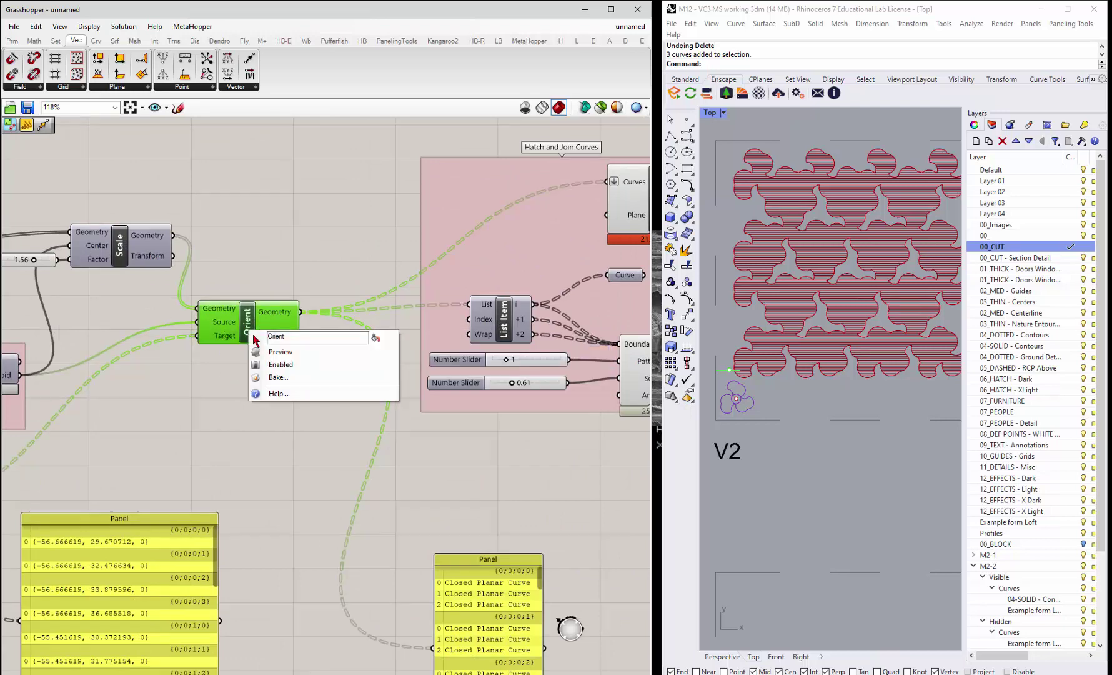
click(275, 361)
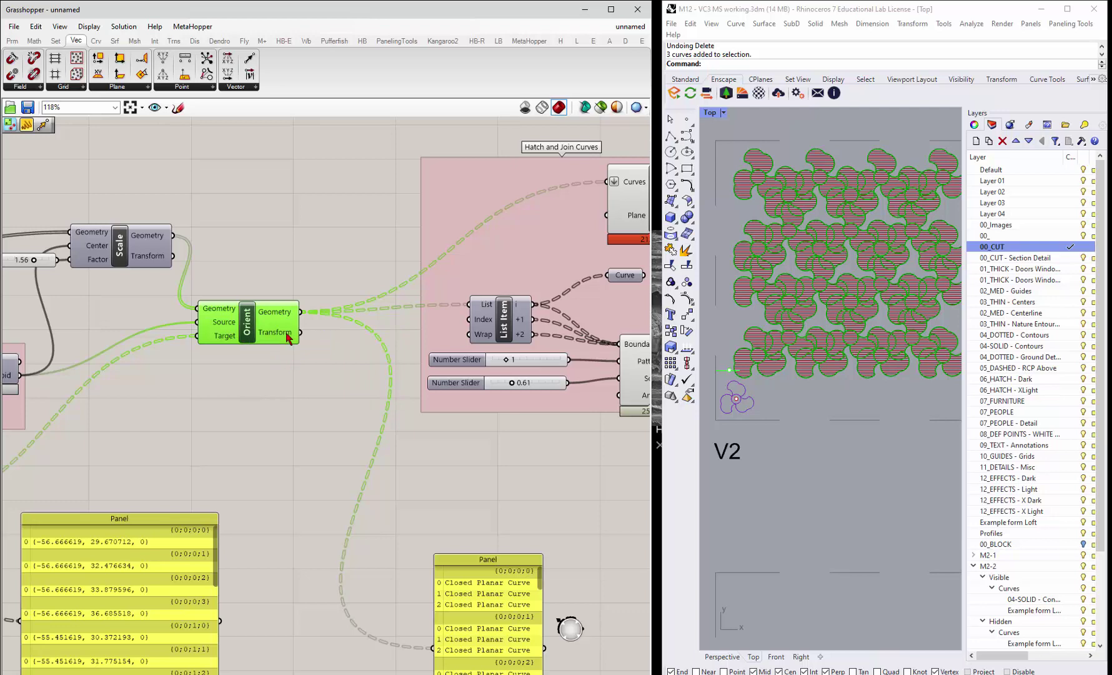
Step: Bake the oriented curves onto the 00_CUT - Section Detail layer, then maximize Rhino
right_click(248, 324)
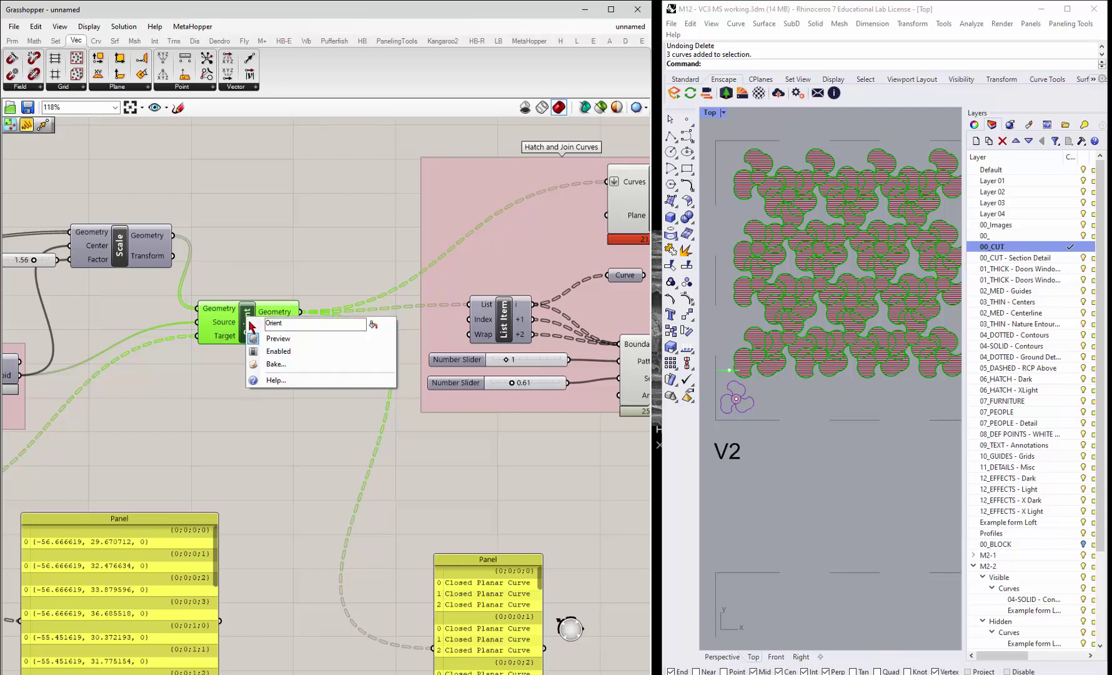
click(275, 364)
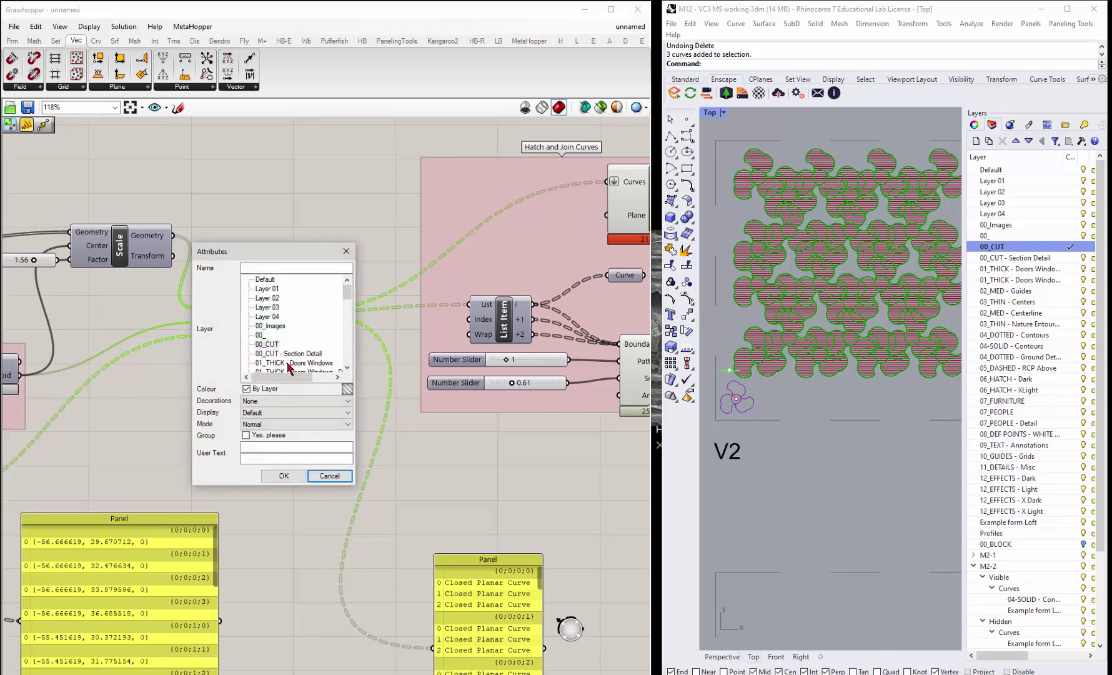
scroll(349, 303, down, 2)
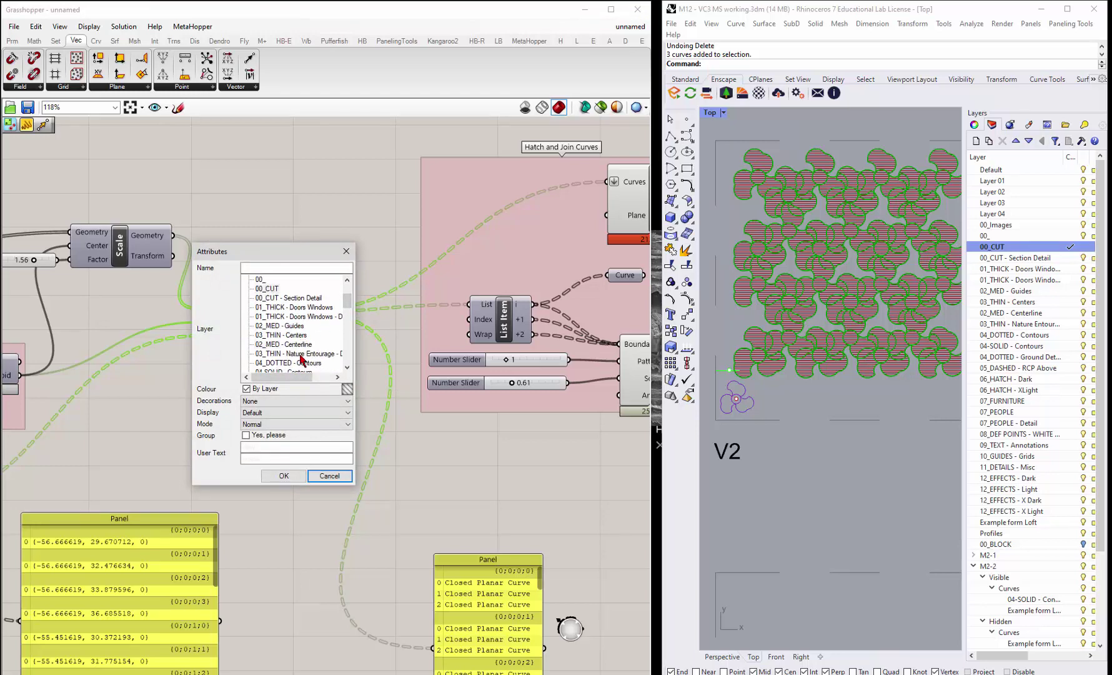
scroll(304, 356, down, 1)
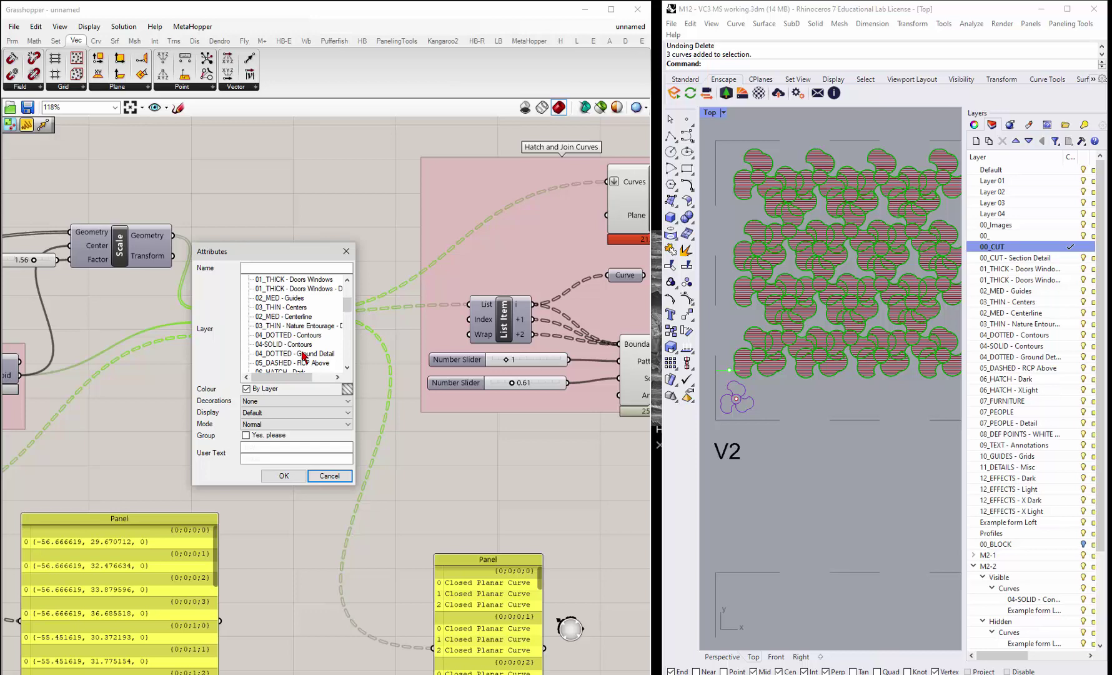
scroll(303, 356, down, 4)
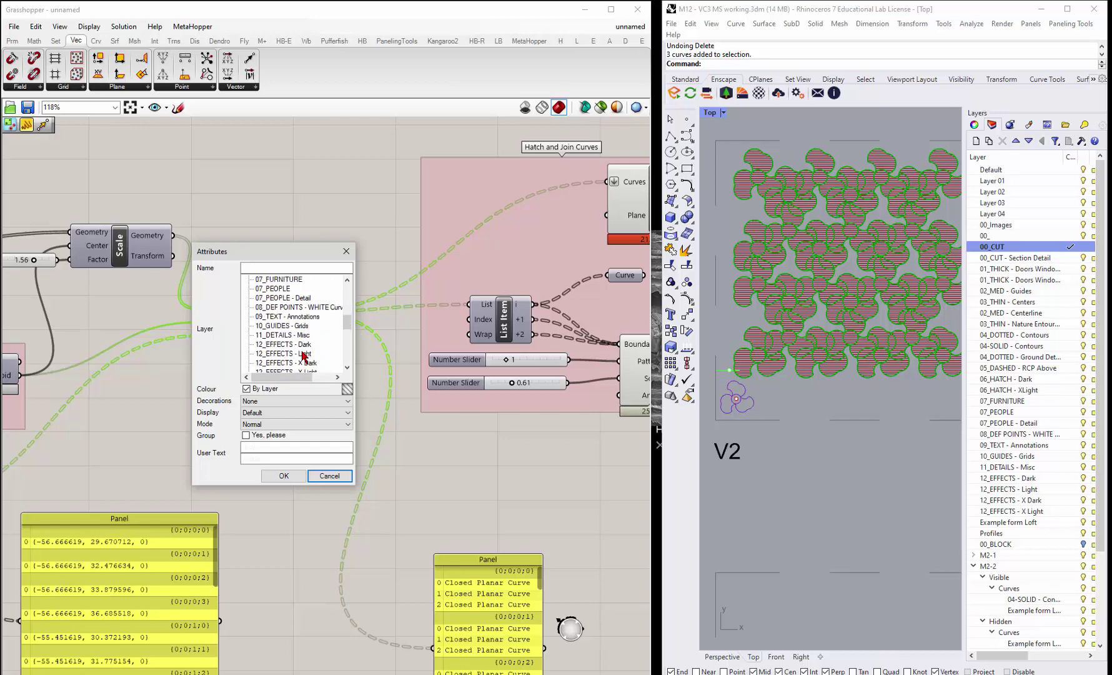
scroll(304, 356, up, 7)
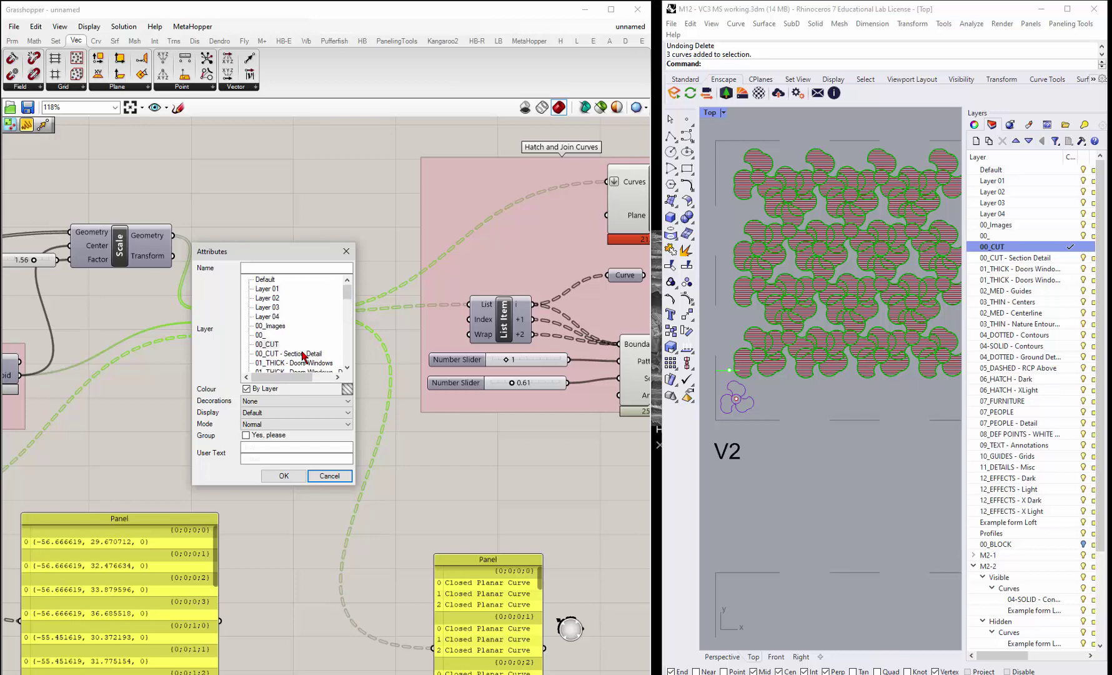
scroll(303, 356, down, 1)
click(300, 326)
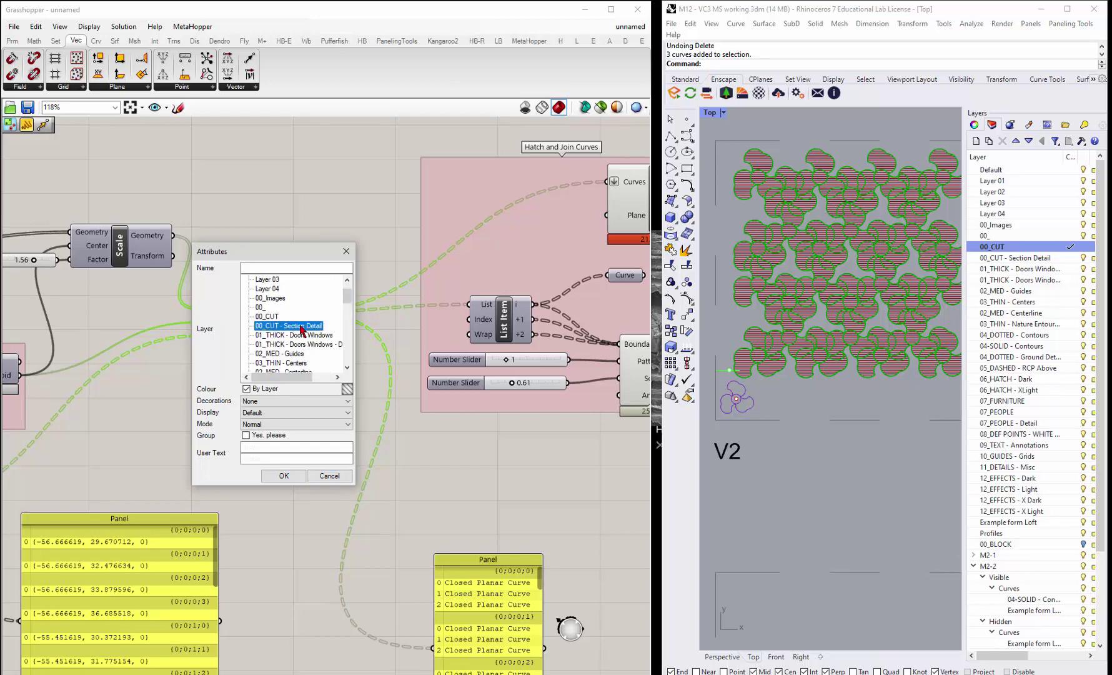
click(285, 476)
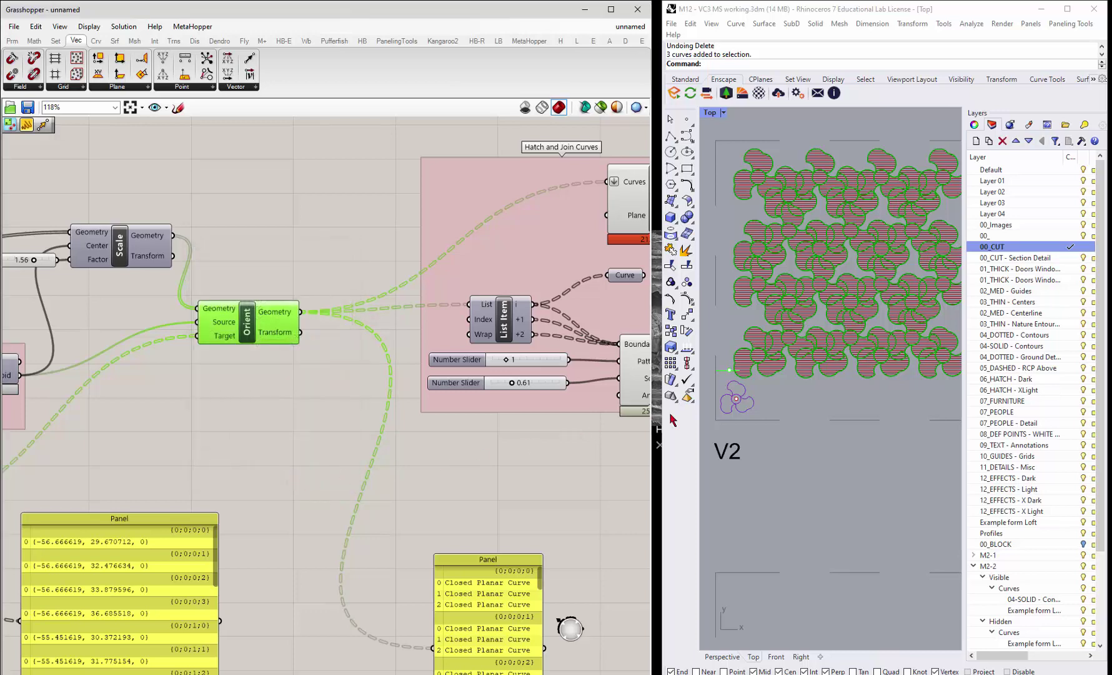
click(727, 474)
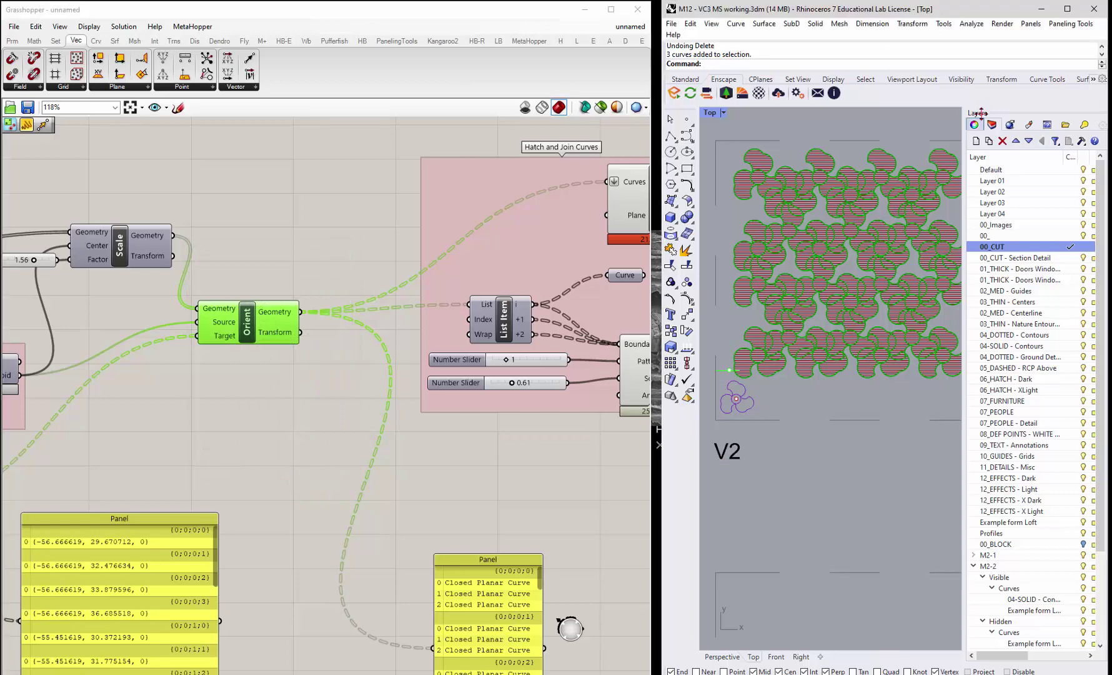
click(1067, 9)
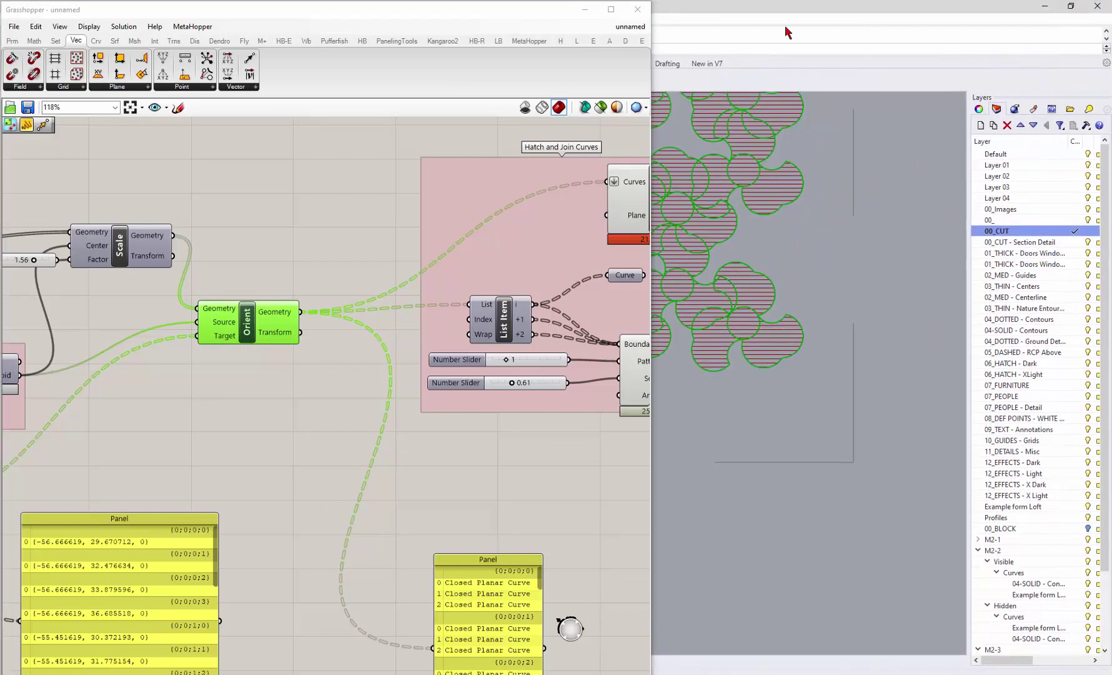
Step: Minimize Grasshopper, make Layer 01 current and switch off the 00_CUT layer
click(584, 9)
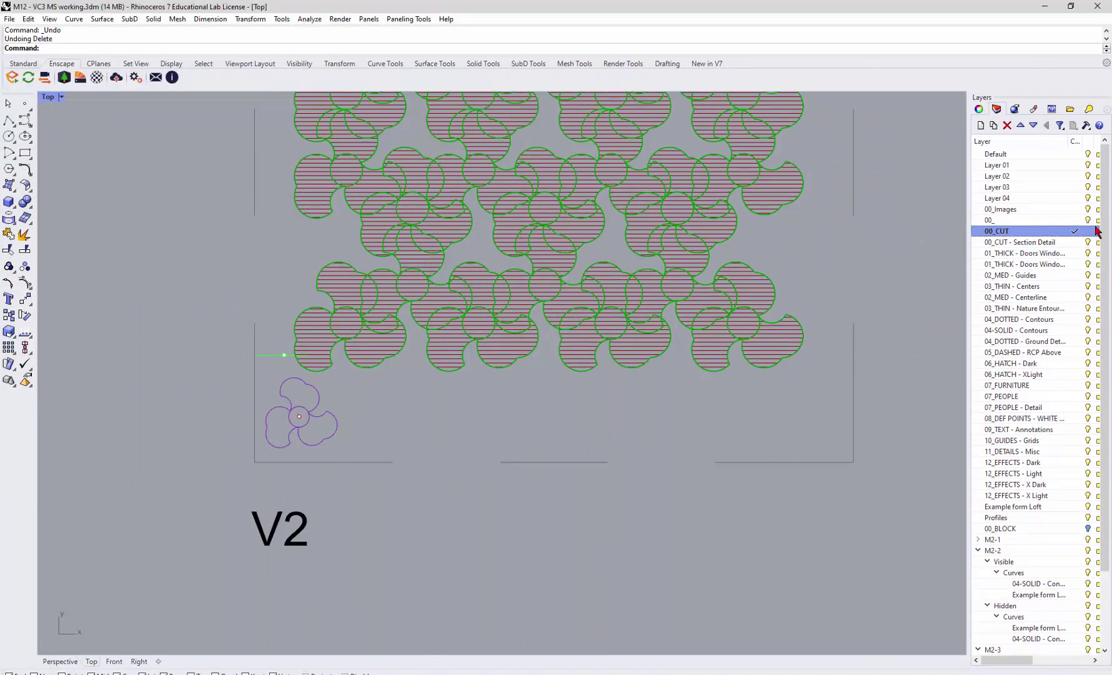
double_click(1035, 165)
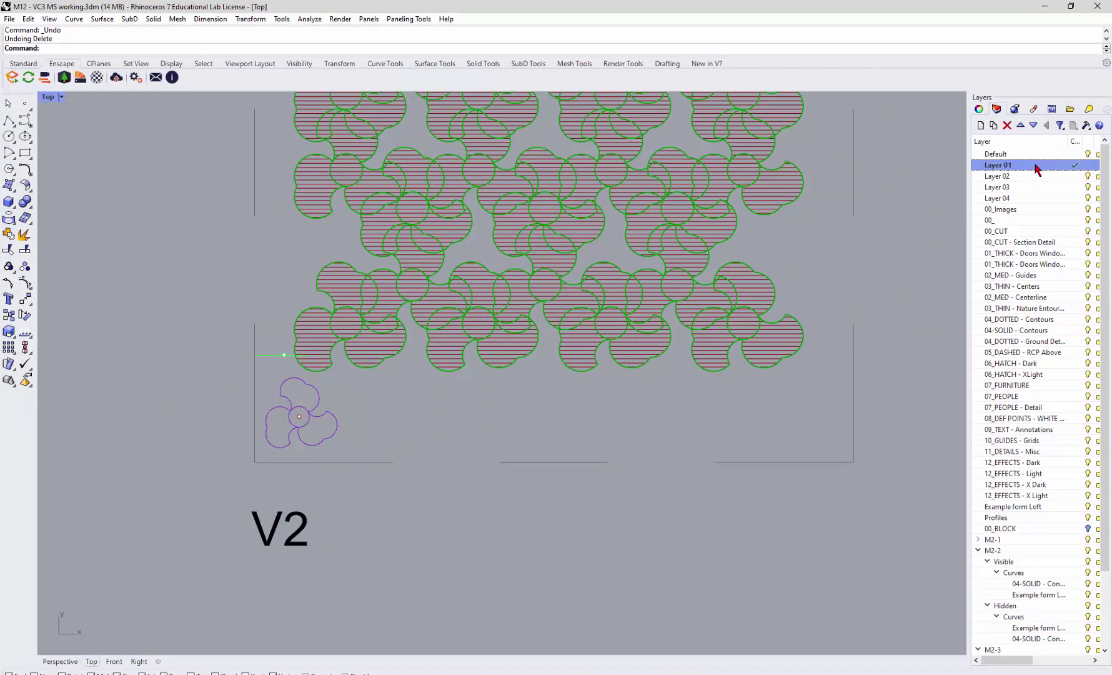
click(1088, 232)
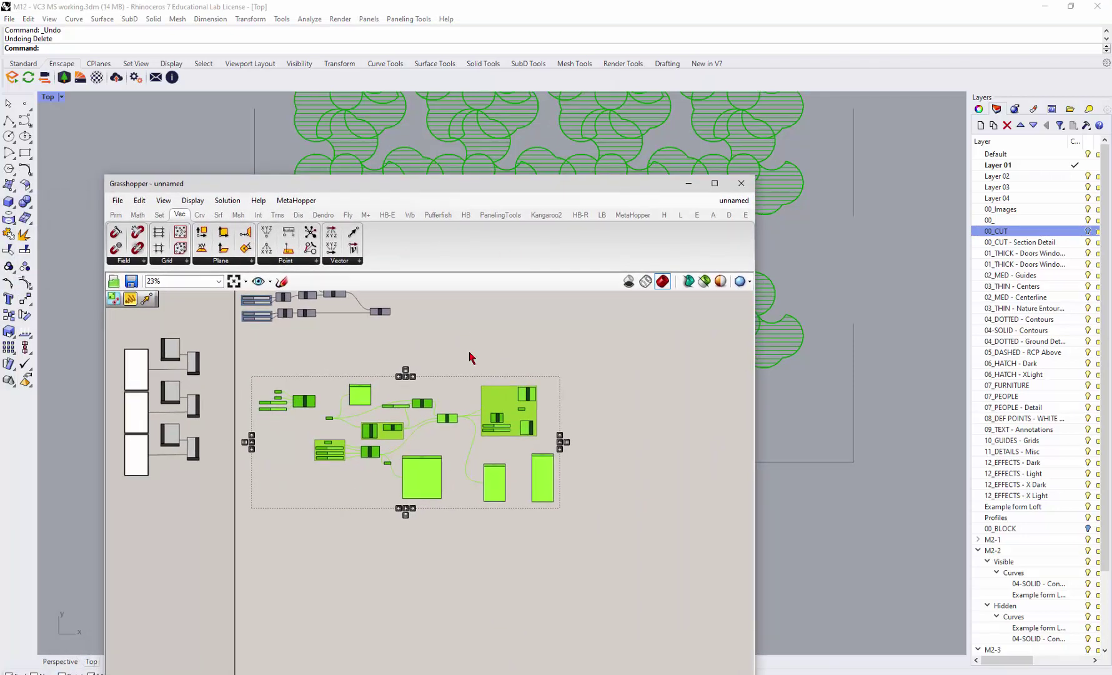
middle_click(467, 431)
scroll(466, 431, down, 1)
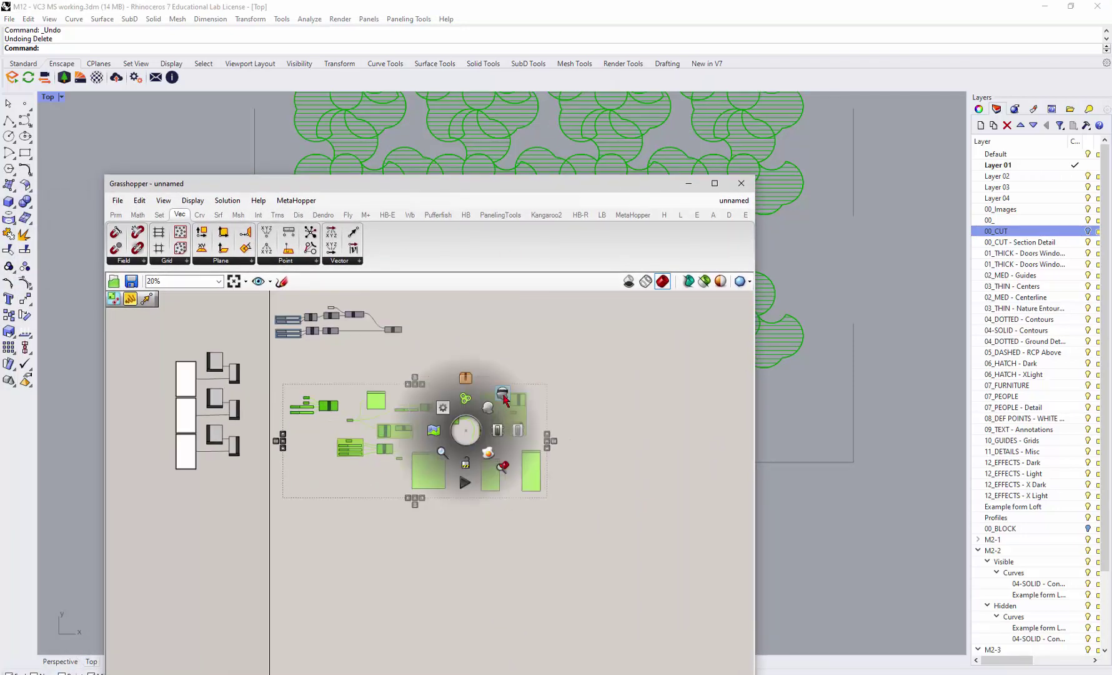
Step: Widen the Layers panel, turn off 00_CUT - Section Detail and turn 00_CUT back on
key(super+Down)
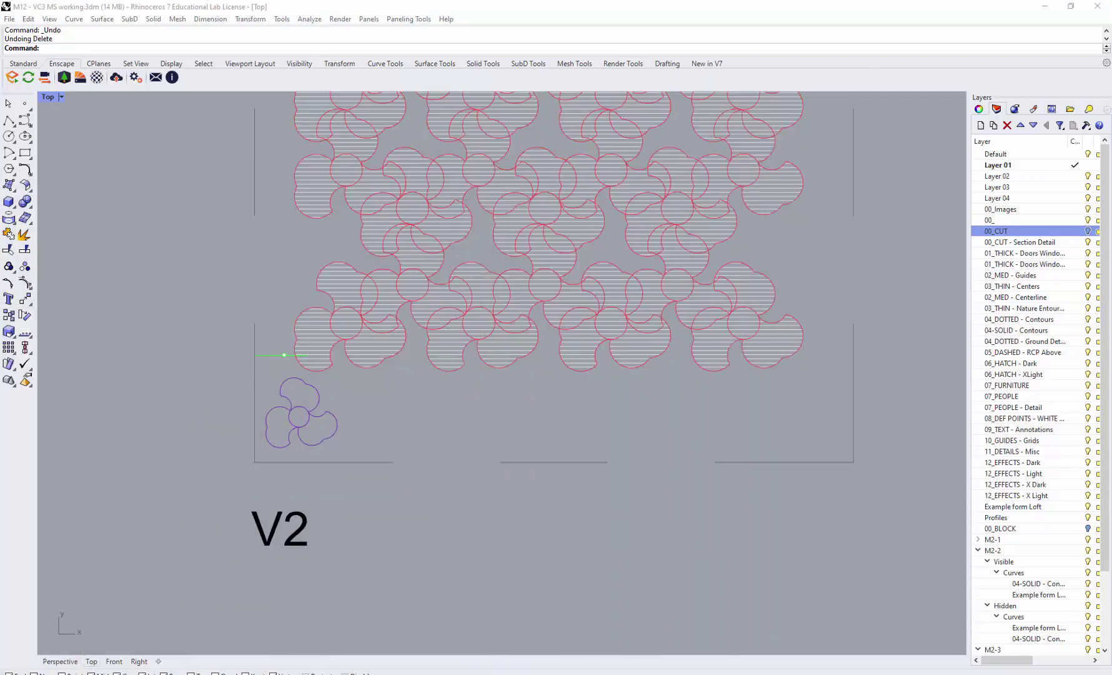
click(935, 249)
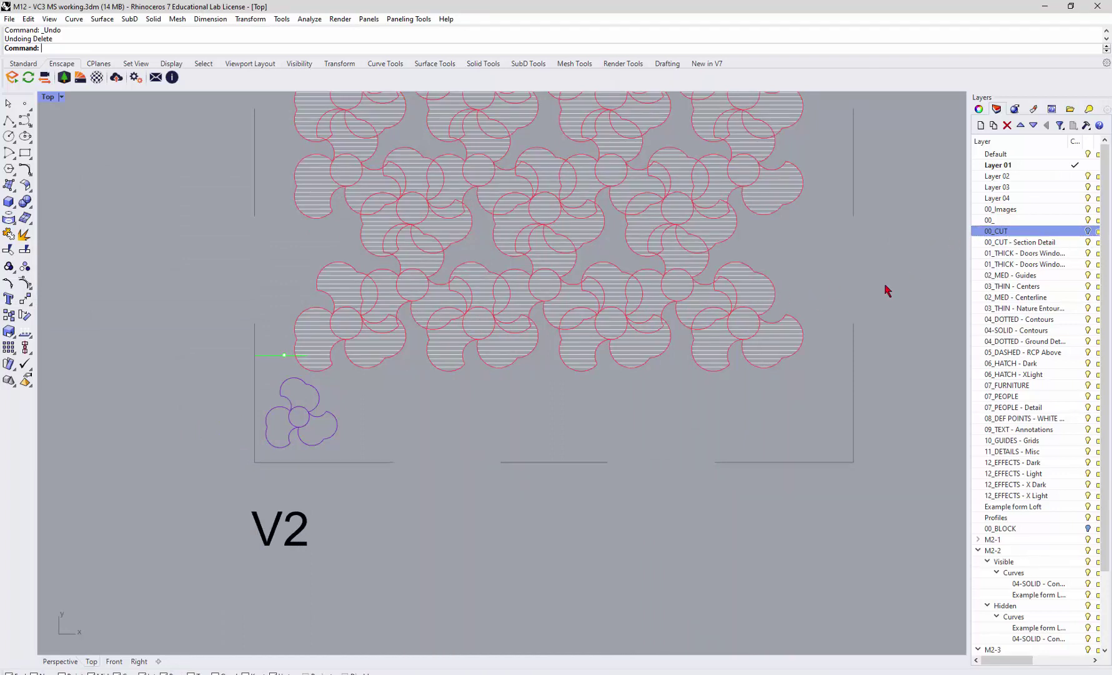
drag(1014, 667, 1031, 666)
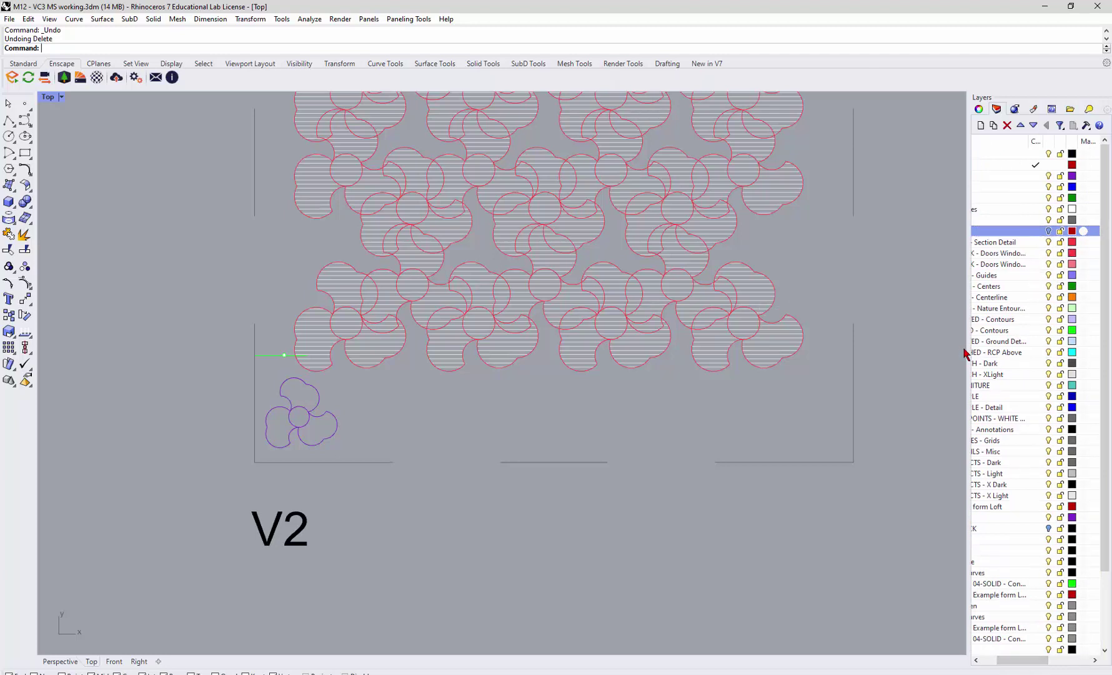
drag(970, 350, 902, 355)
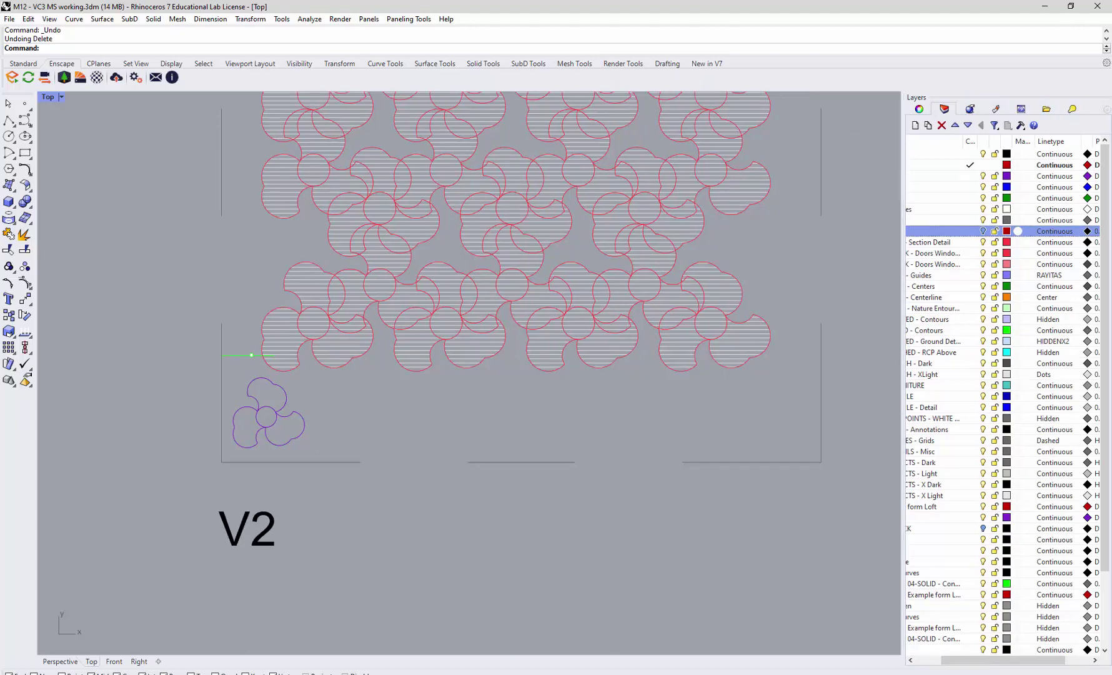
drag(1025, 660, 985, 671)
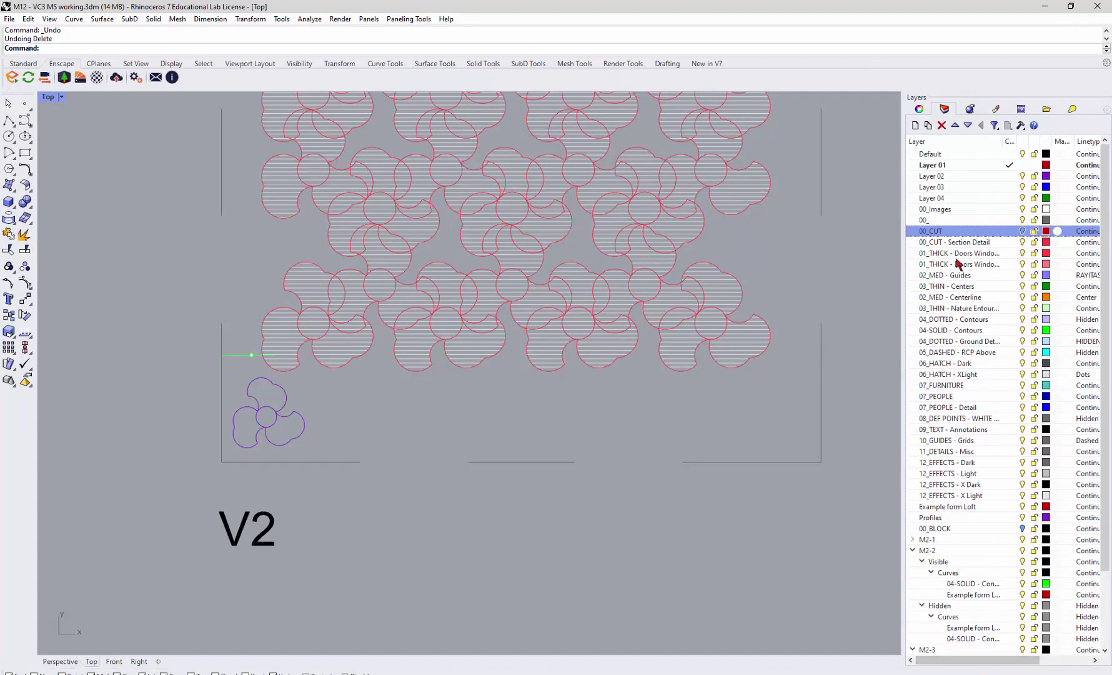
click(1024, 243)
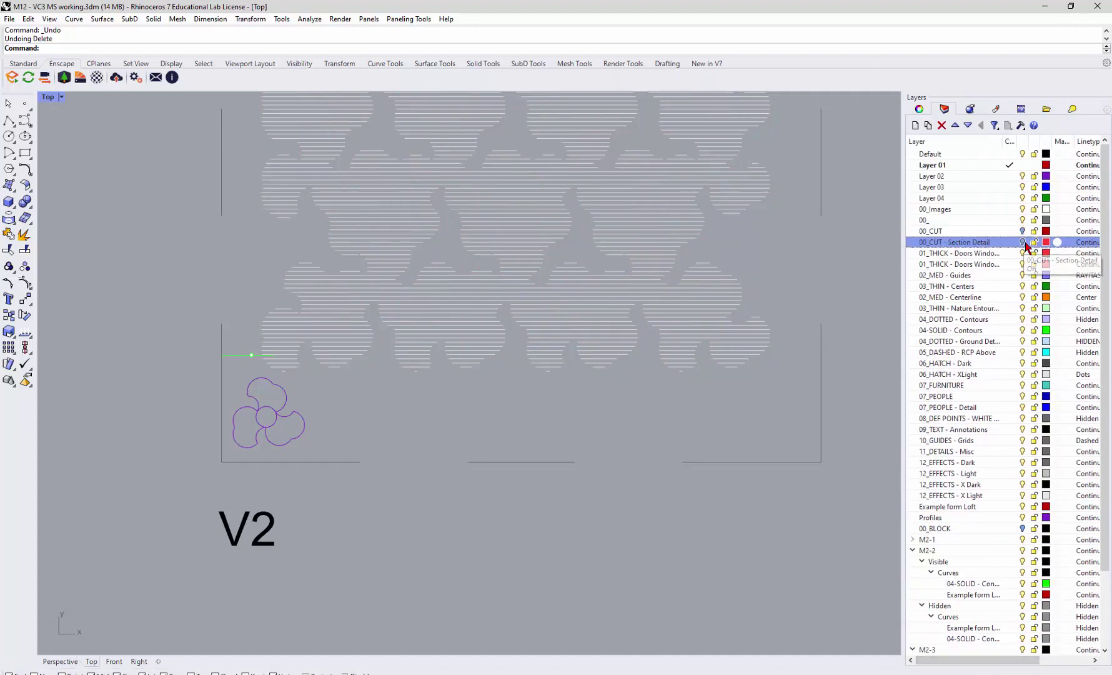
click(1023, 231)
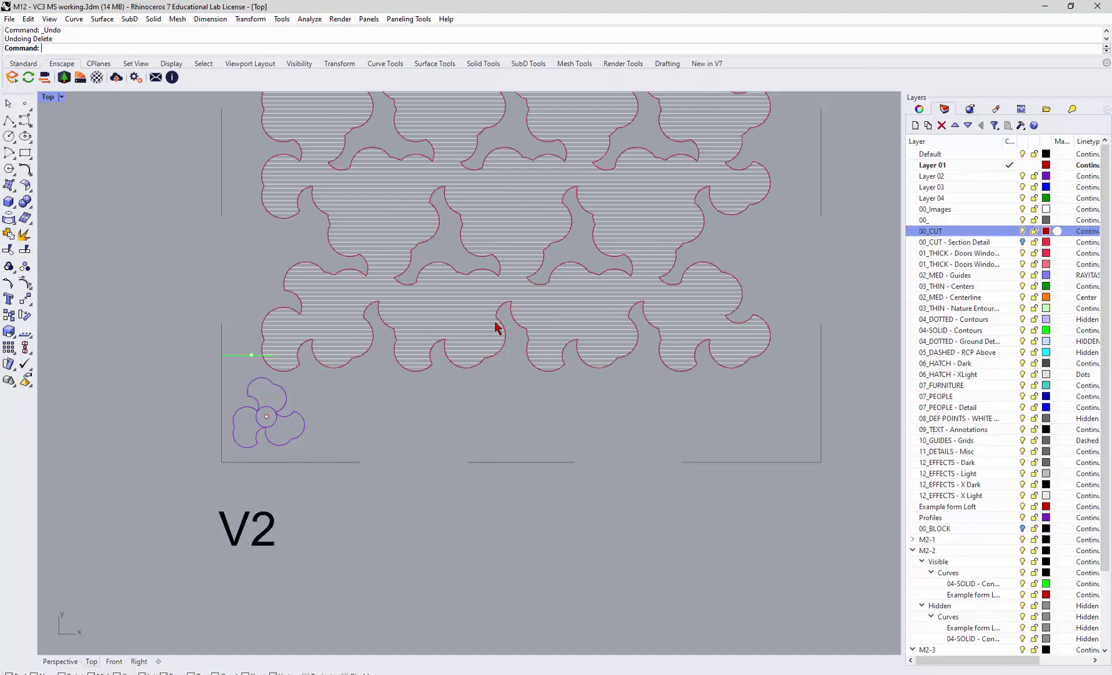
Step: Zoom out in the Top viewport to show the whole hatched pinwheel pattern and frames
scroll(519, 434, down, 3)
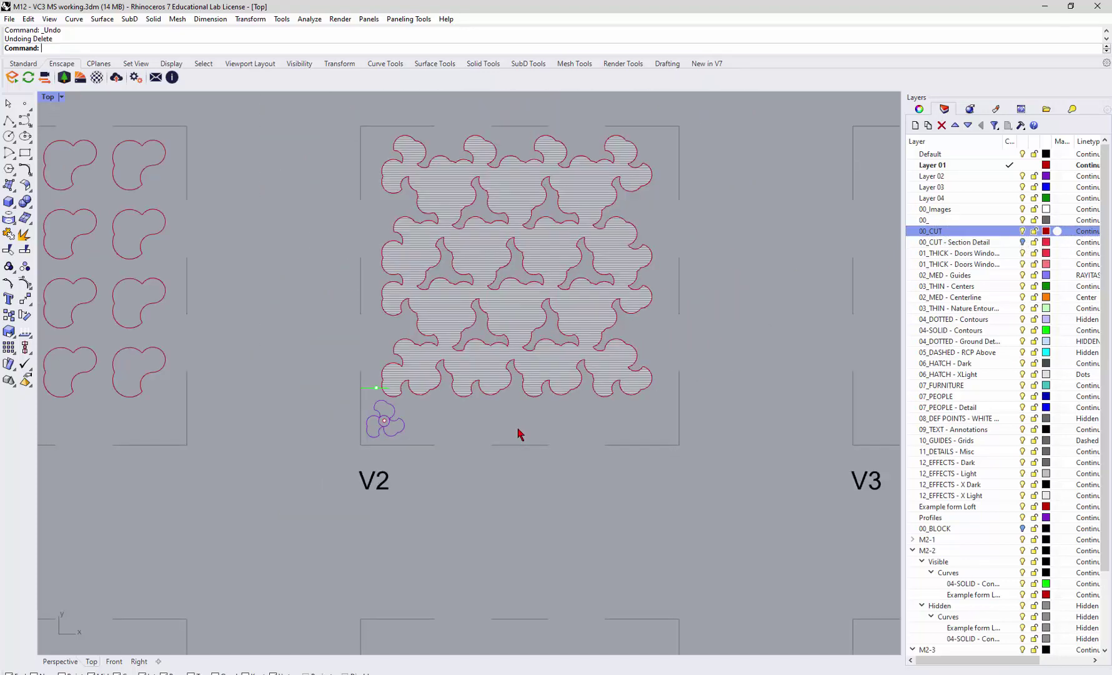